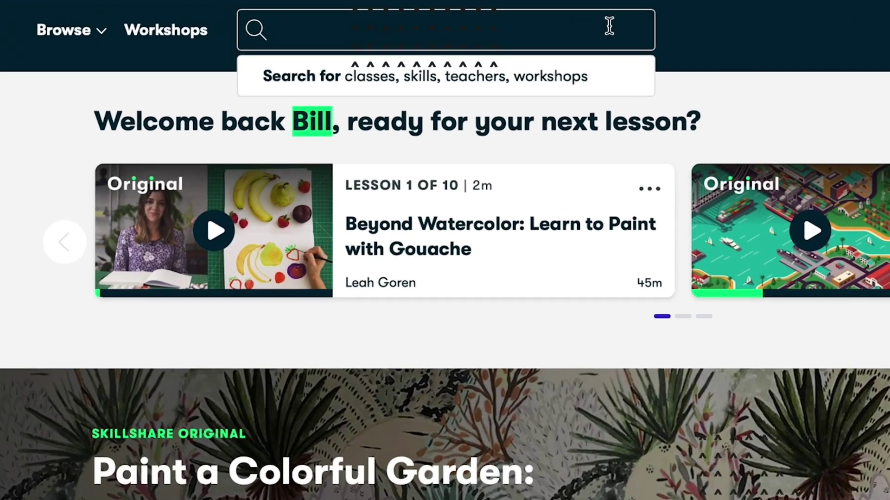
Step: Type 'Logo Design' into the Skillshare search field
text(Logo De)
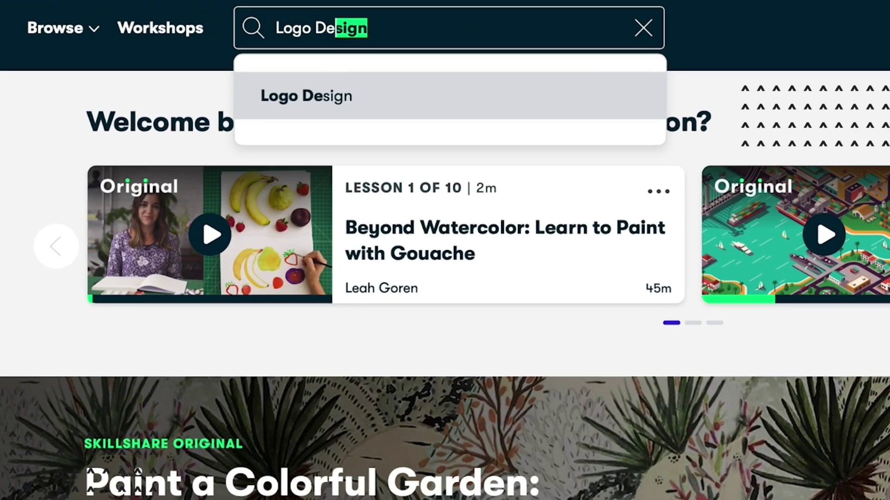
text(sign)
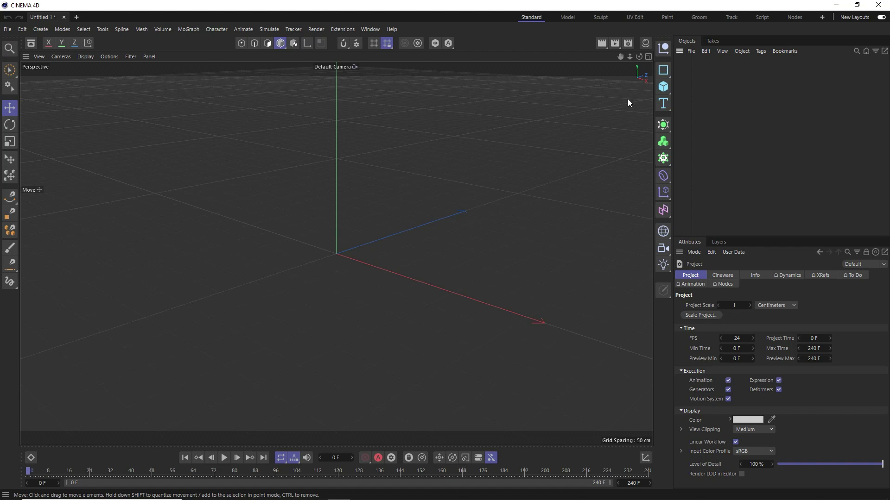
Step: Bring up the primitive objects palette from the Cube toolbar icon
click(663, 88)
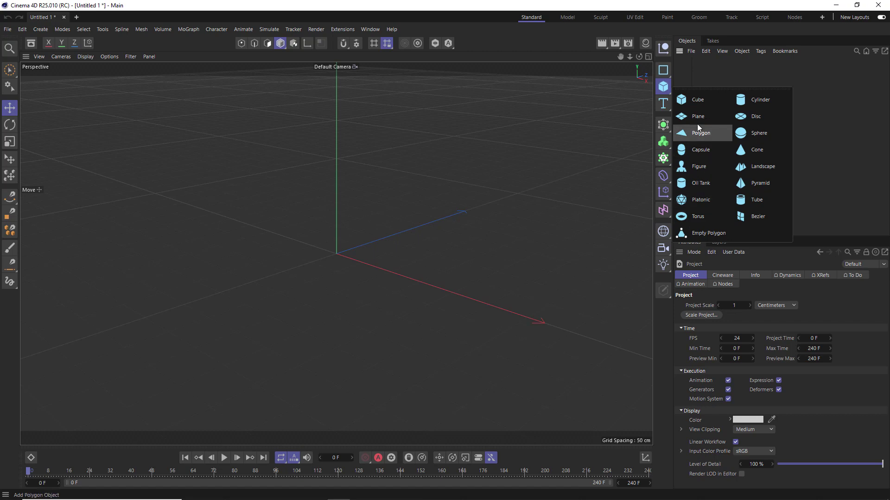
Step: Add a Cube primitive and set Size X, Y and Z to 15 cm
click(696, 102)
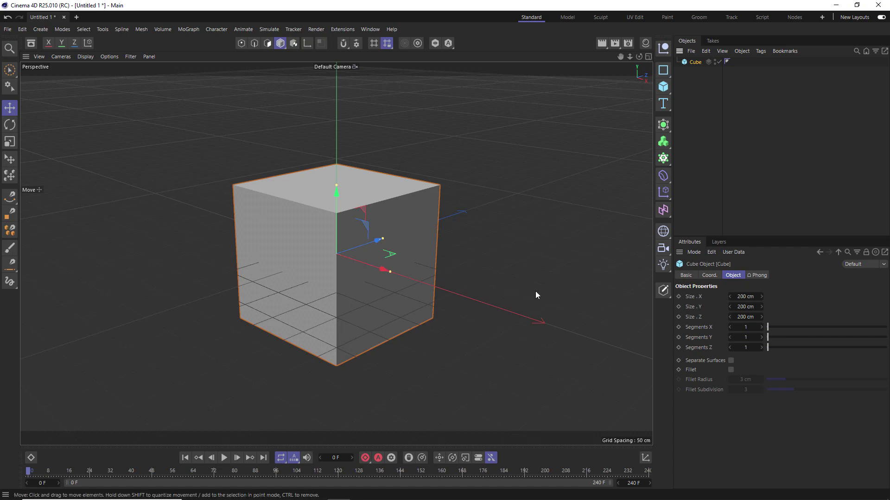
click(744, 297)
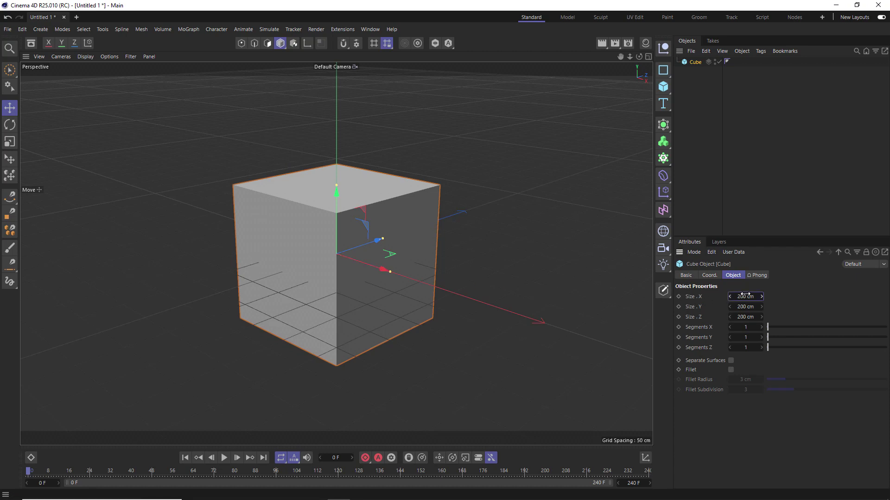
text(15)
click(742, 306)
text(15)
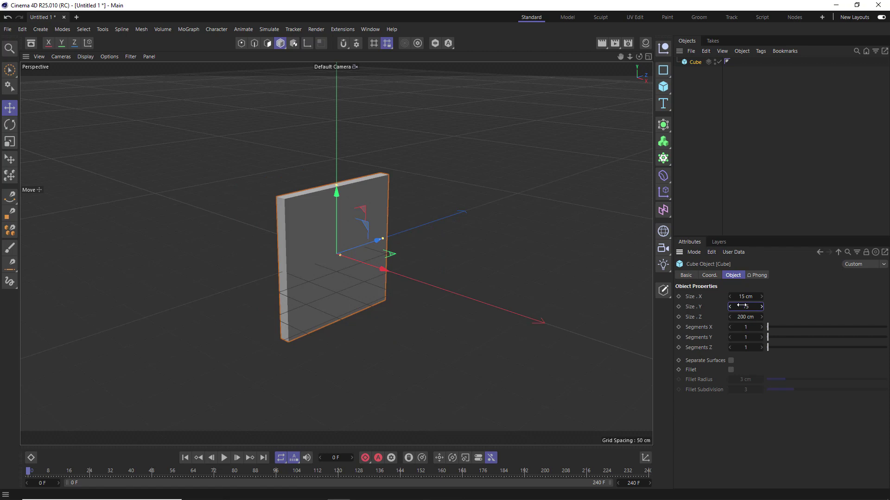
click(741, 317)
text(15)
key(Return)
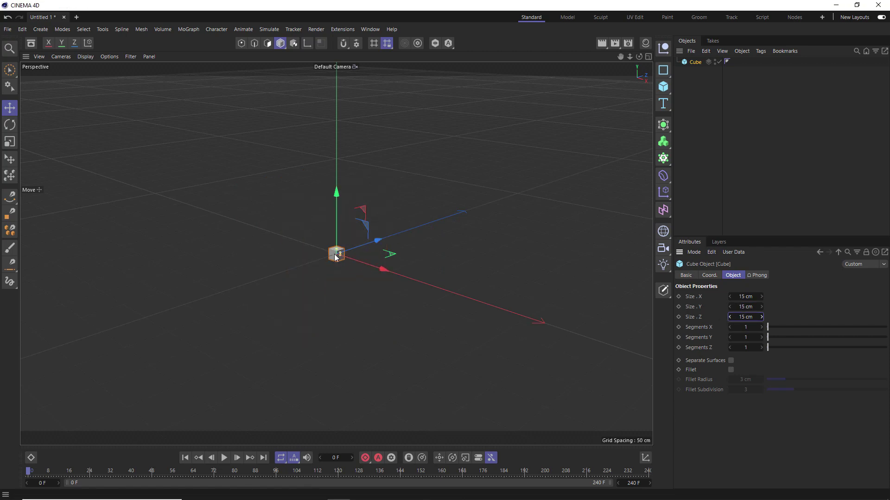
scroll(382, 201, up, 10)
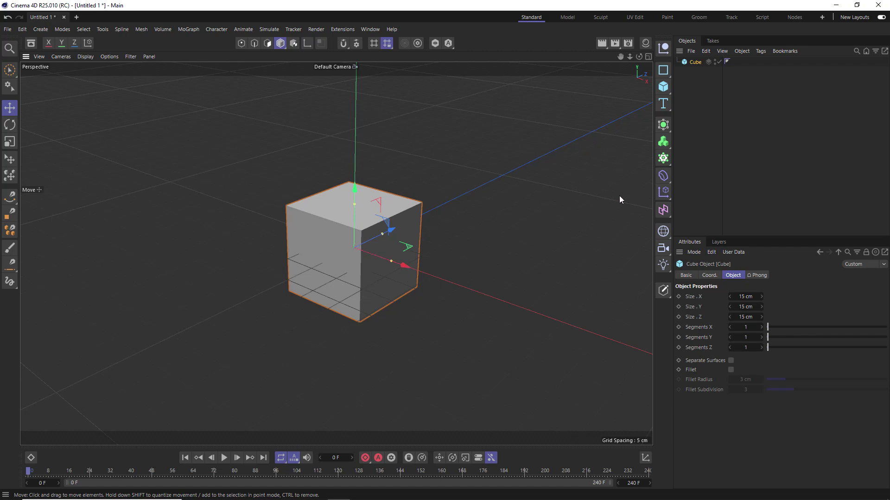
Step: Add a Spherify deformer under the Cube with Strength at 100%
click(663, 177)
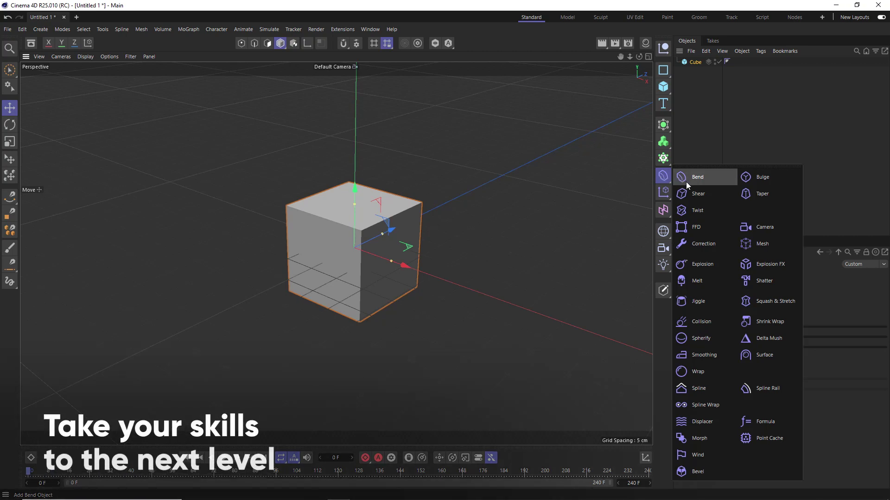
click(702, 340)
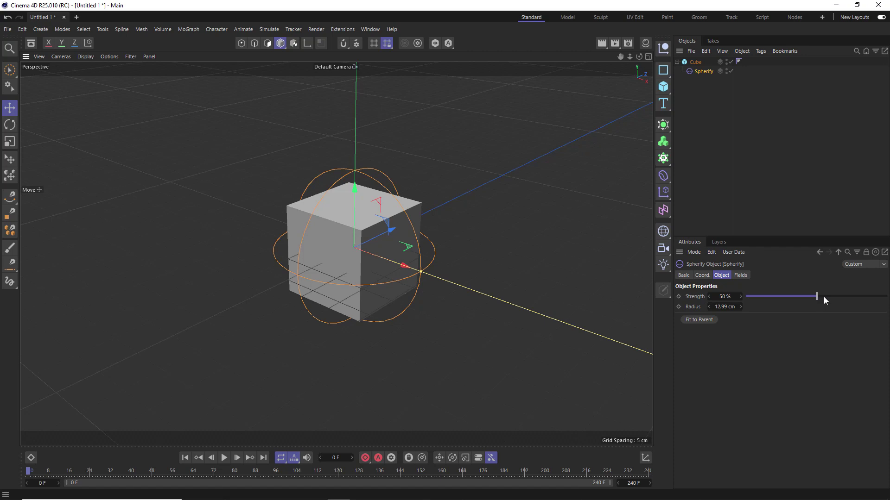
drag(823, 299, 888, 300)
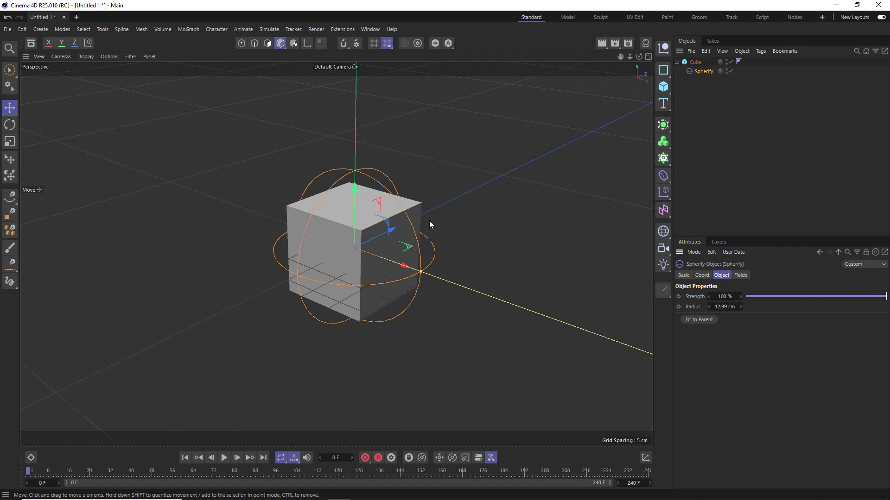
right_click(324, 248)
key(Escape)
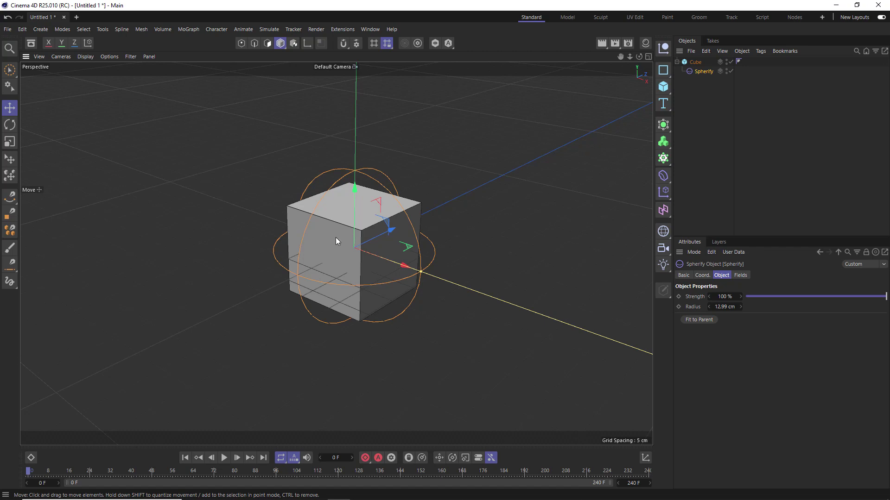
Step: Give the Cube 12 segments on X, Y and Z
click(692, 62)
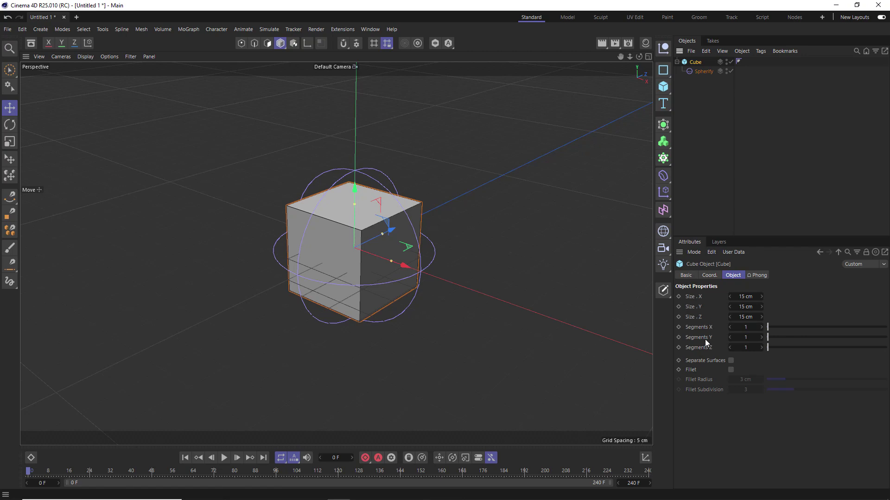
click(737, 328)
text(12)
click(739, 337)
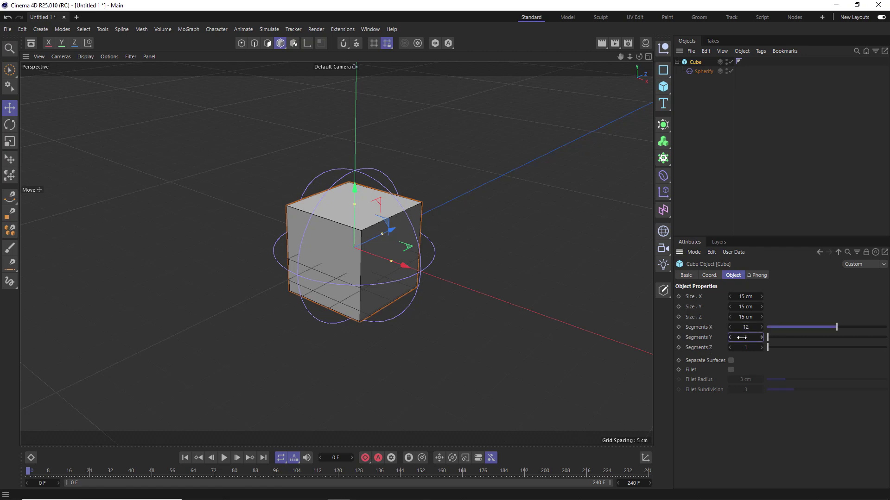
text(12)
click(742, 347)
text(12)
key(Return)
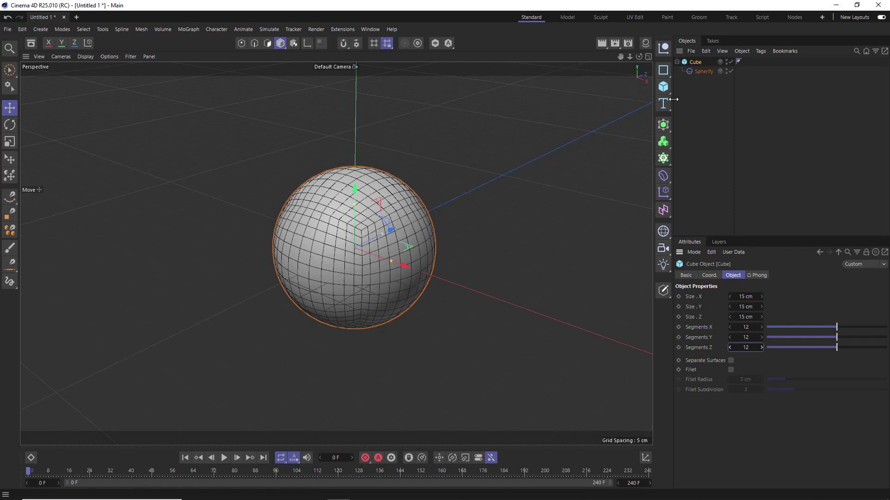
Step: Set the Spherify deformer's Radius to 10 cm
click(702, 72)
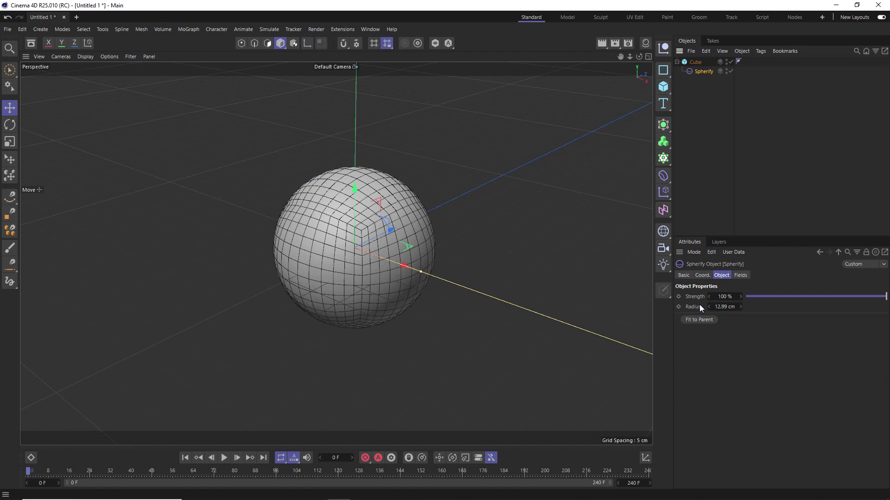
click(714, 307)
text(10)
key(Return)
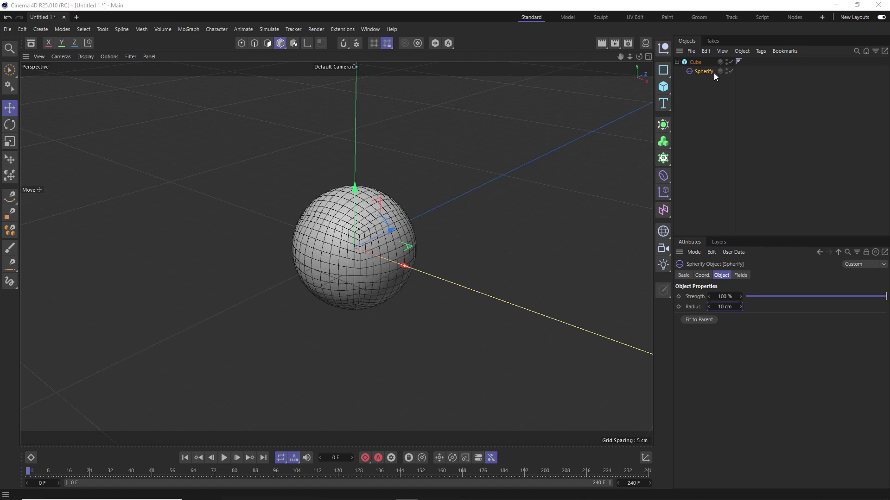
Step: Hide the Cube and add a Platonic solid with a 15 cm radius
click(731, 62)
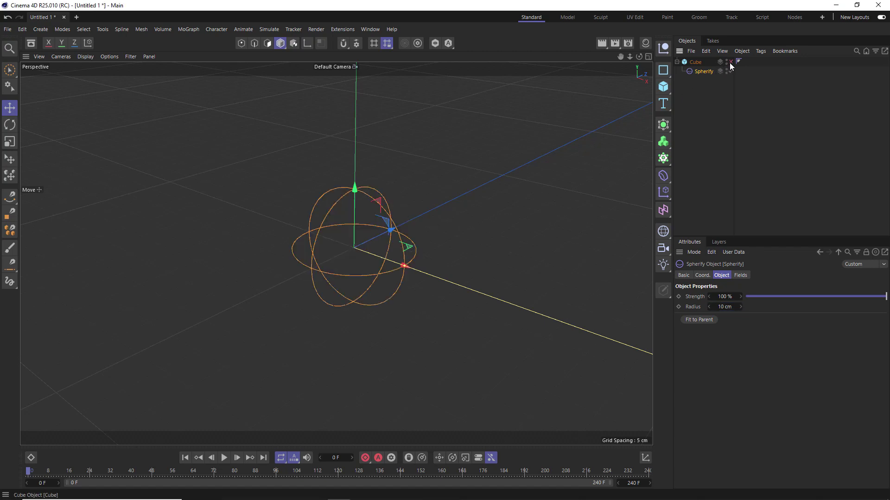
click(665, 87)
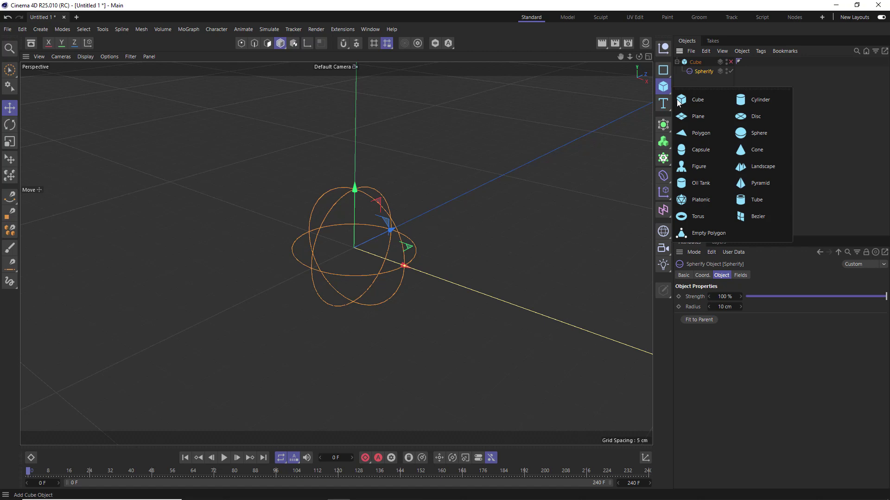
click(711, 199)
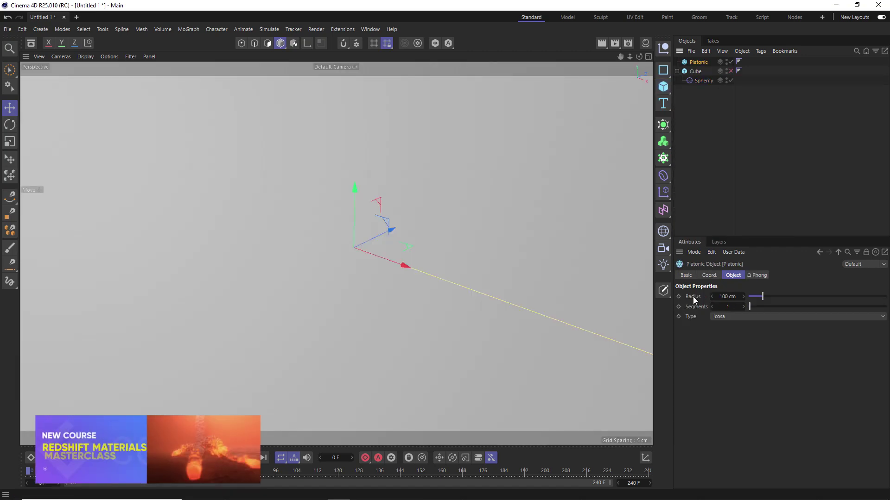
click(723, 297)
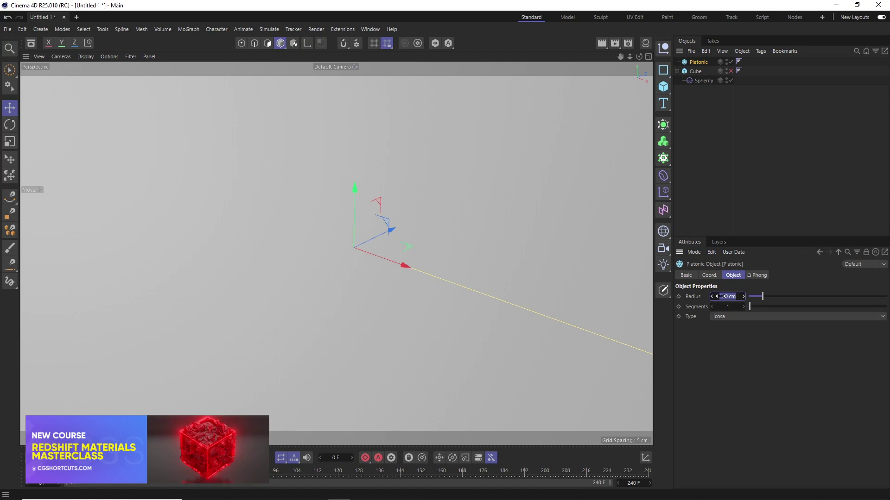
text(15)
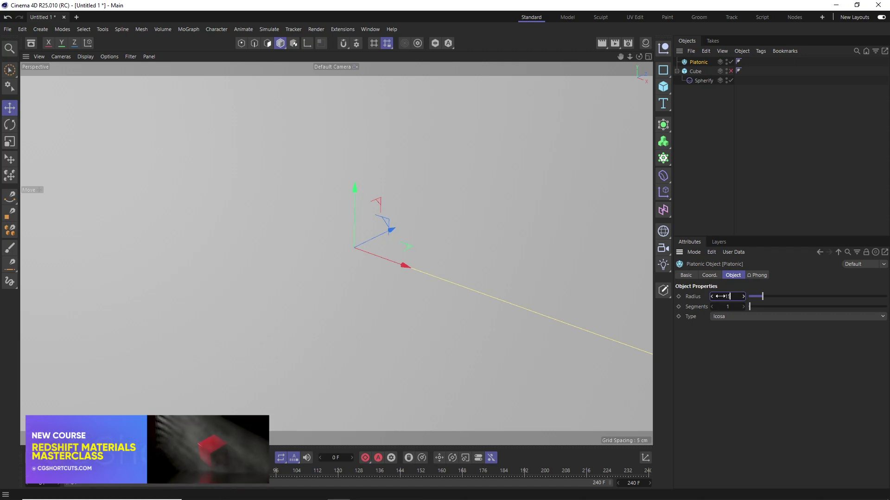
key(Return)
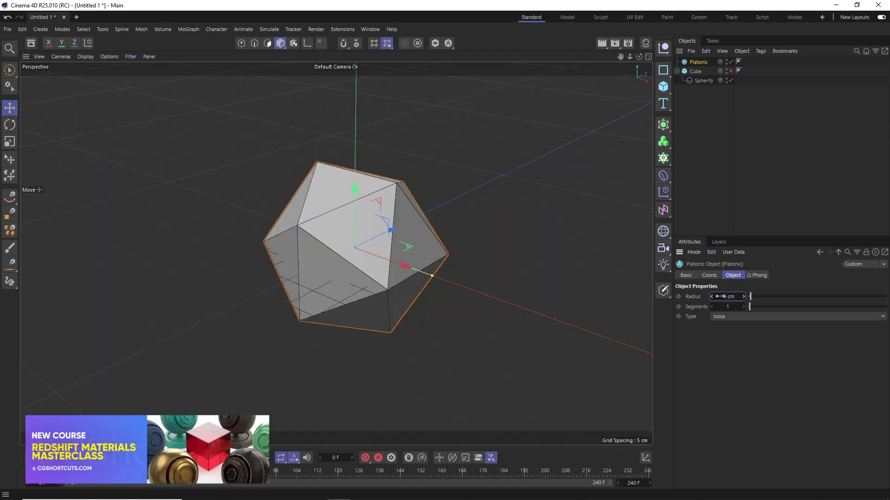
Step: Move a Spherify under the Platonic, raise its segments to 6, then disable it
click(709, 80)
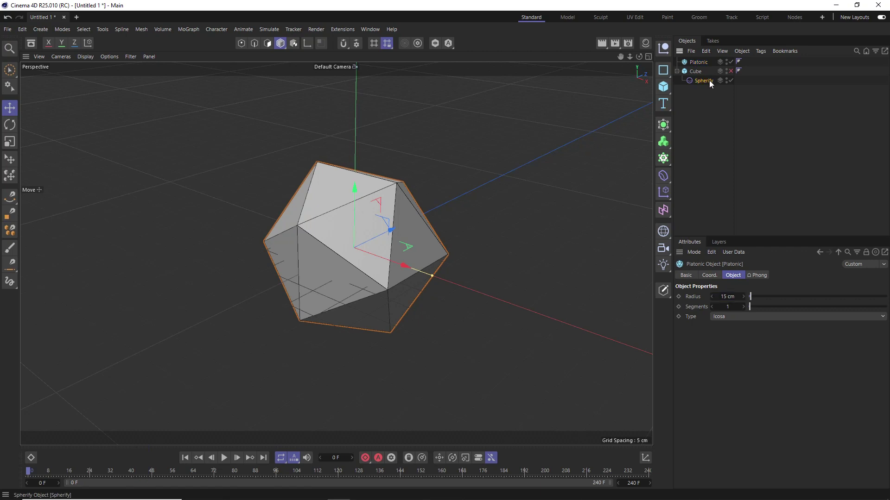
drag(709, 80, 703, 65)
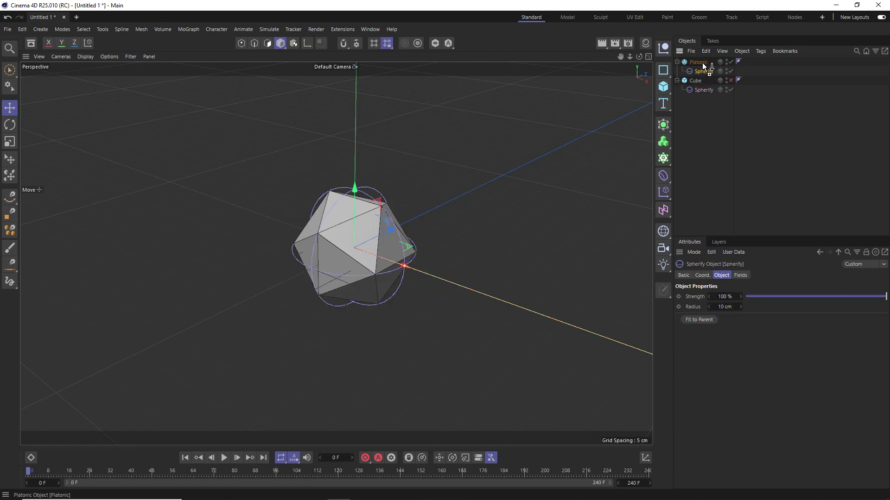
click(702, 63)
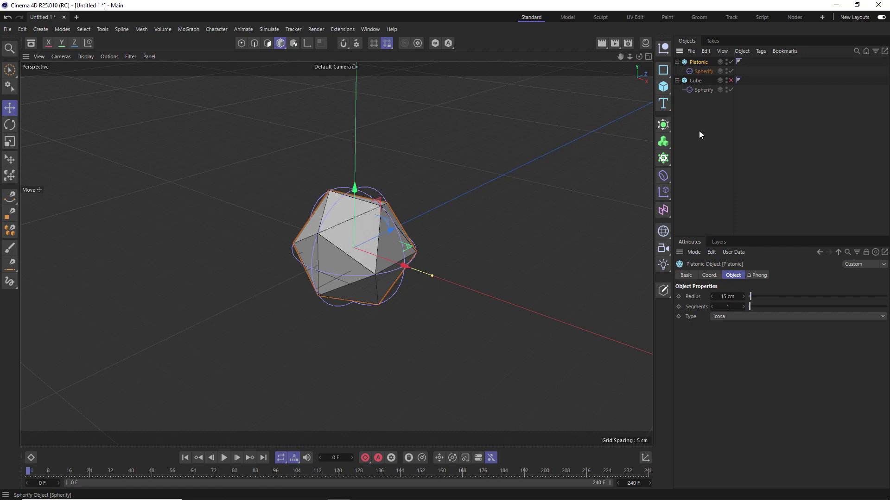
drag(755, 310, 760, 308)
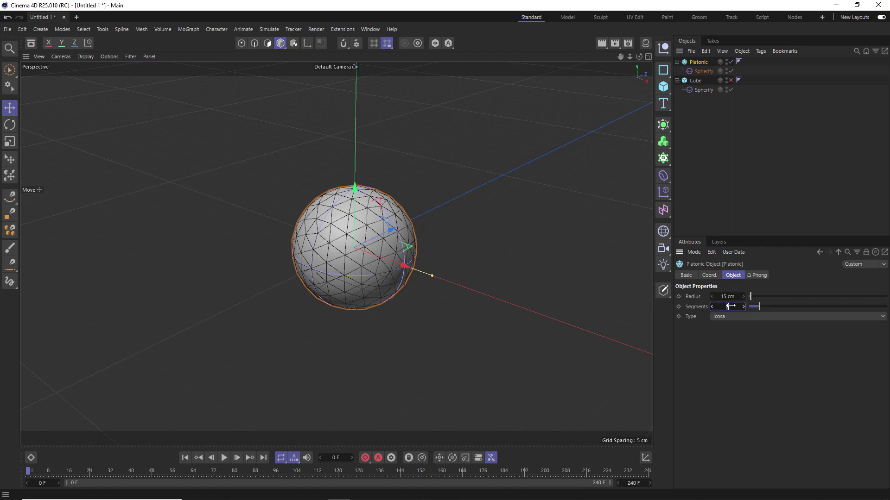
drag(730, 306, 730, 306)
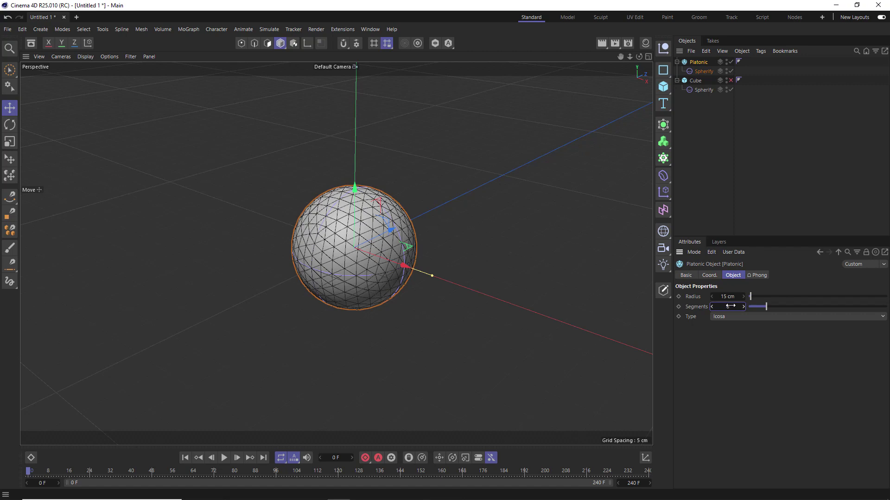
click(732, 62)
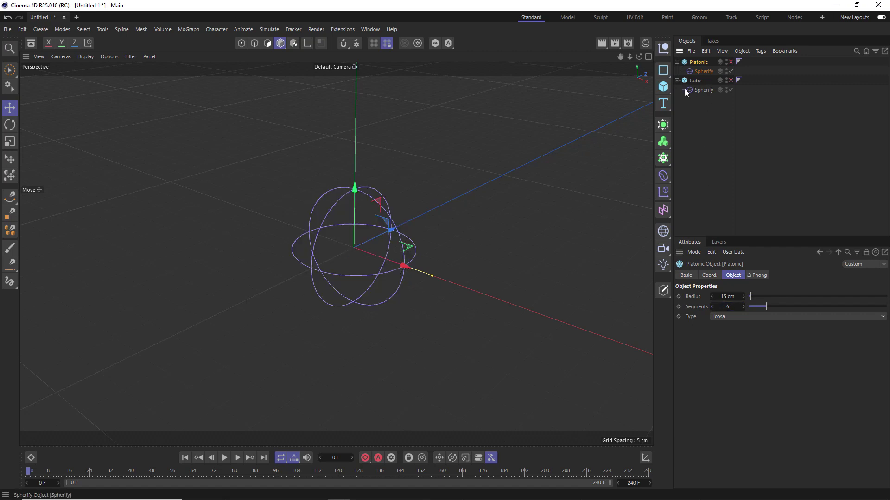
Step: Add a Pyramid sized 15 × 15 × 15 cm
click(665, 86)
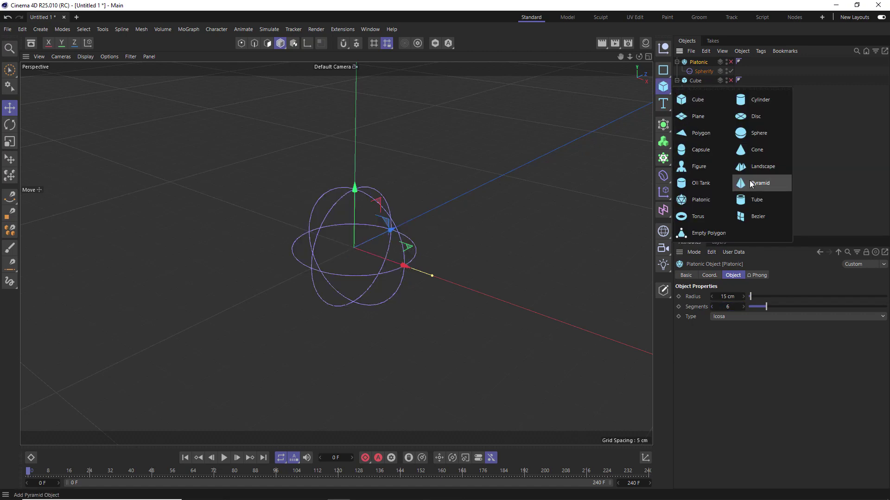
click(753, 184)
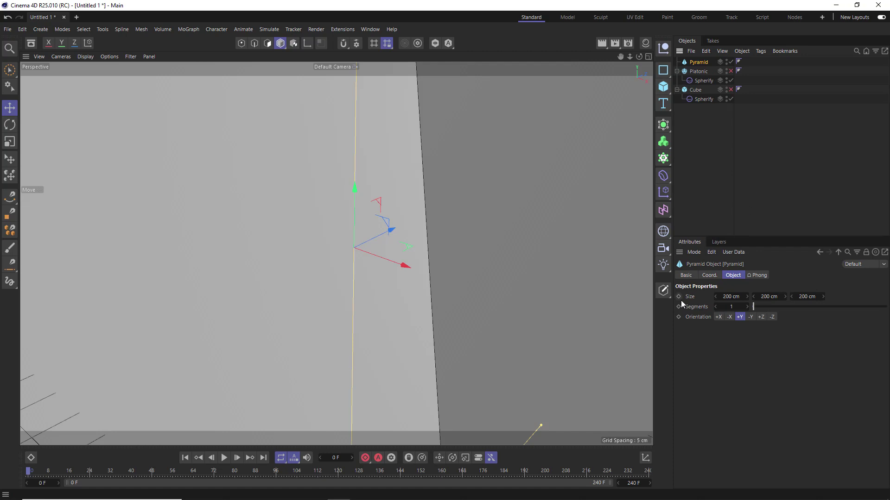
click(731, 297)
text(15)
click(758, 297)
text(15)
key(Tab)
text(15)
key(Return)
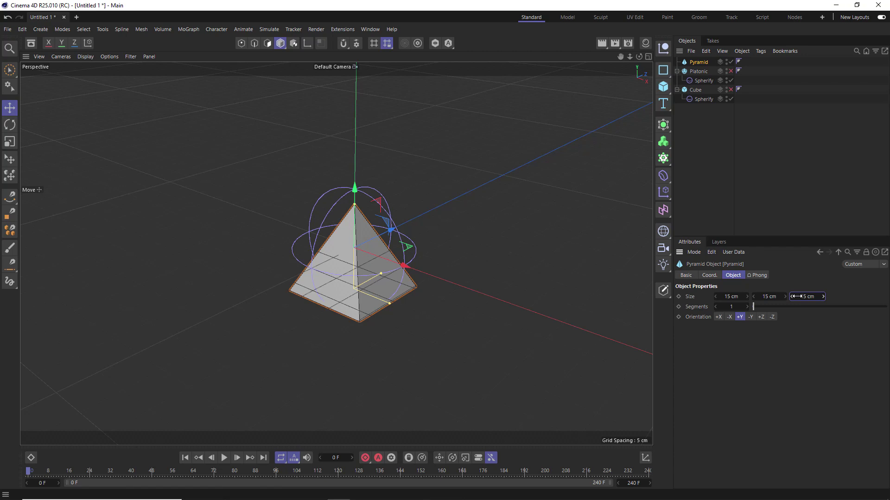
Step: Copy a Spherify under the Pyramid, set 22 segments, and switch to Gouraud shading
drag(704, 79, 700, 63)
click(699, 62)
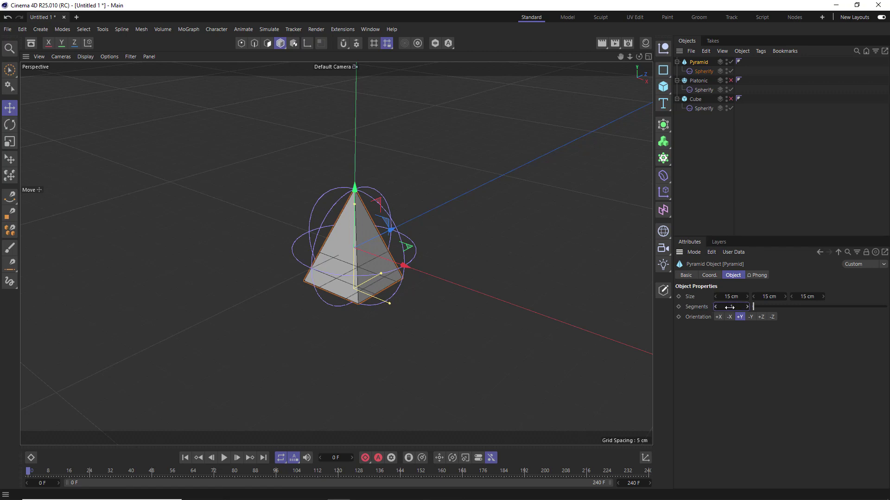
drag(730, 307, 731, 307)
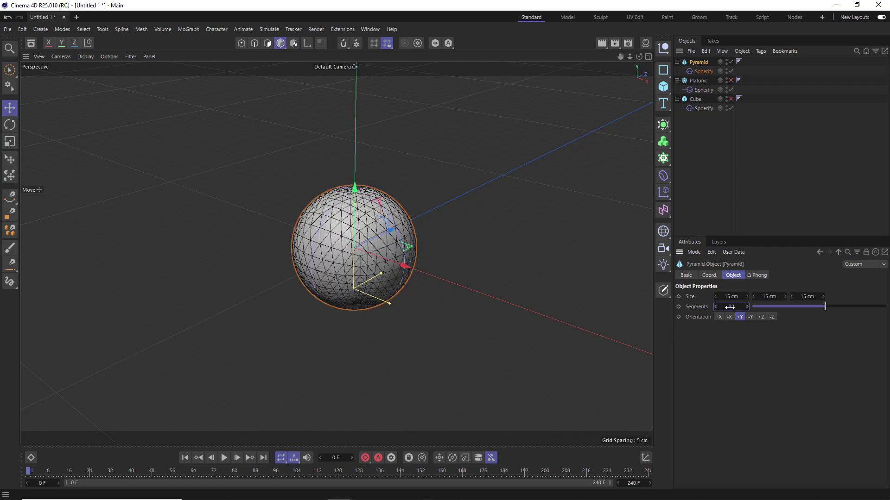
mouse_move(357, 232)
alt+mouse_down()
mouse_move(367, 182)
mouse_move(354, 247)
alt+mouse_up()
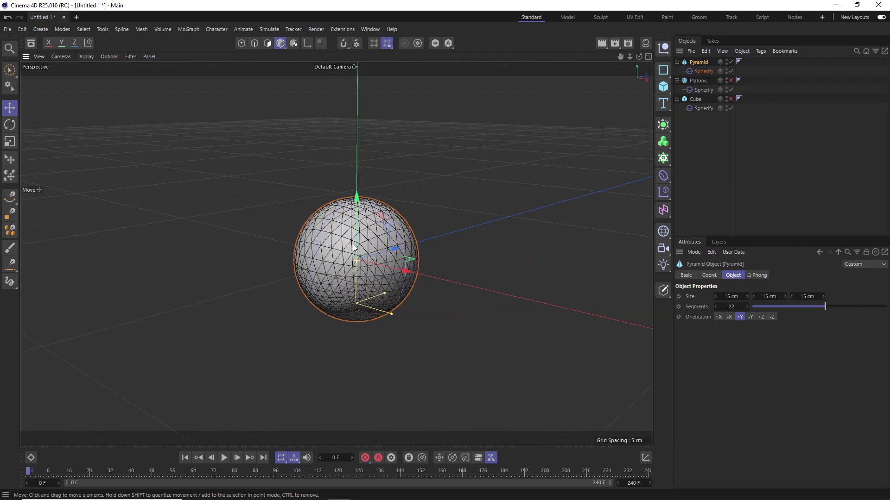
key(n)
key(a)
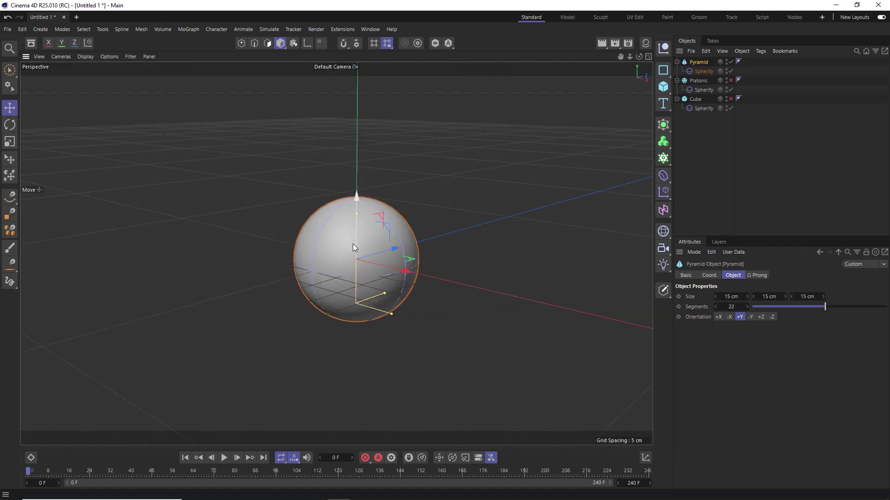
Step: Re-enable Platonic and Cube and place all three shapes under a new Cloner
click(731, 81)
click(730, 99)
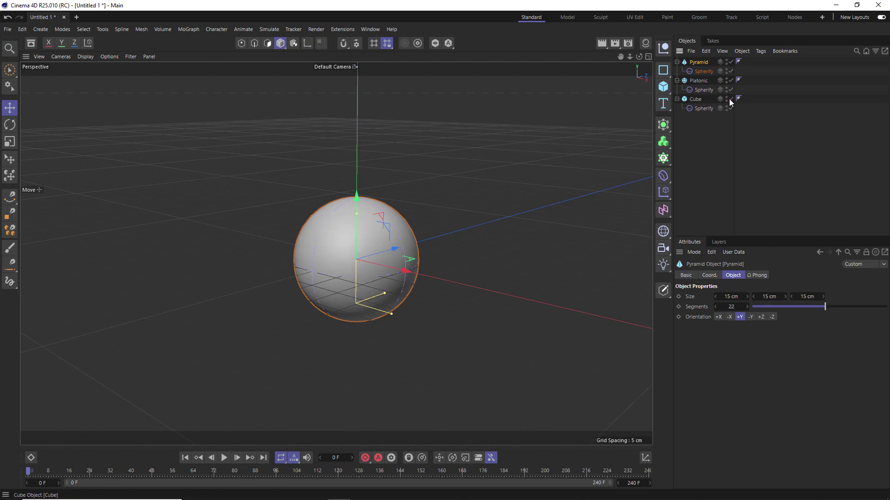
click(669, 160)
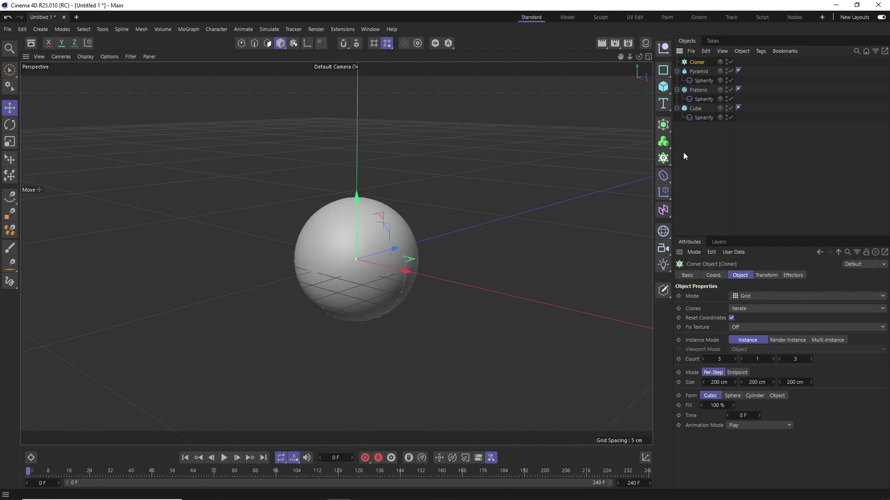
drag(683, 152, 699, 63)
click(697, 62)
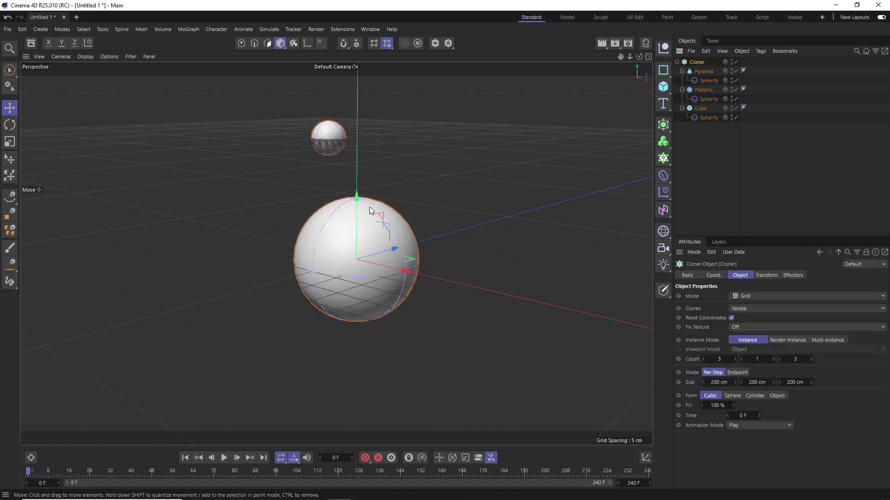
Step: Tighten the Cloner grid spacing to 29 cm on X and Z
scroll(341, 266, down, 6)
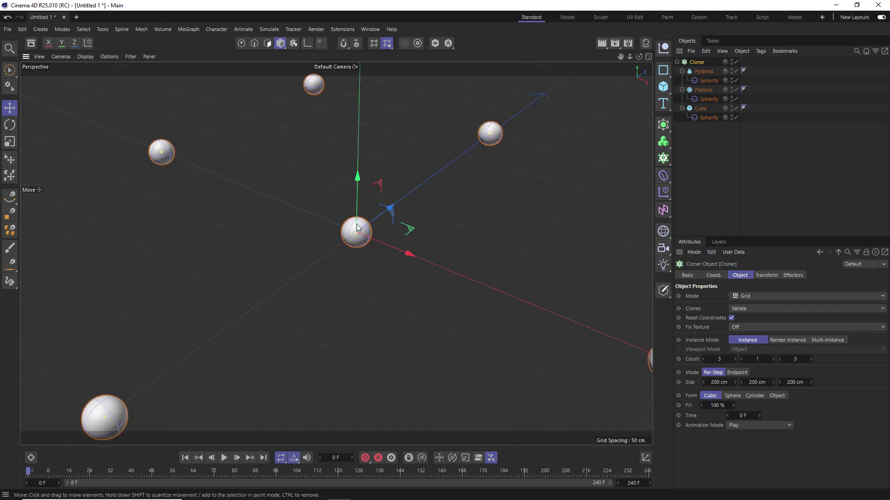
scroll(351, 240, down, 2)
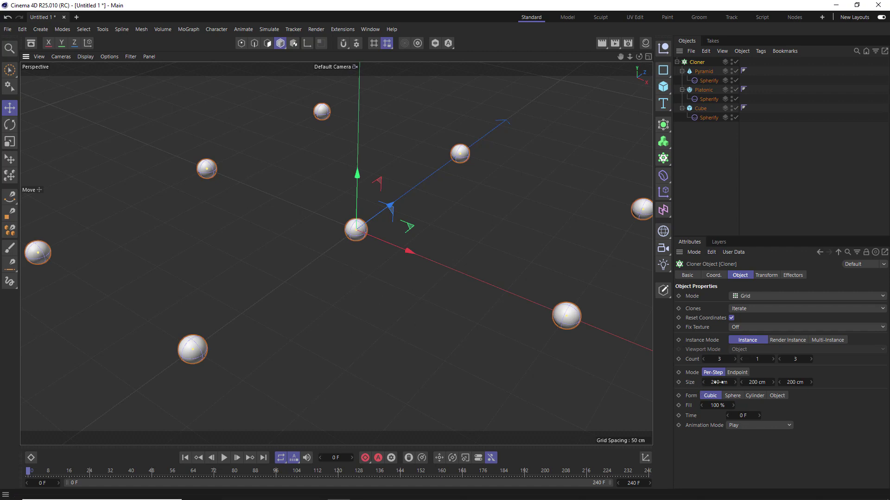
drag(725, 384, 646, 384)
drag(795, 384, 727, 383)
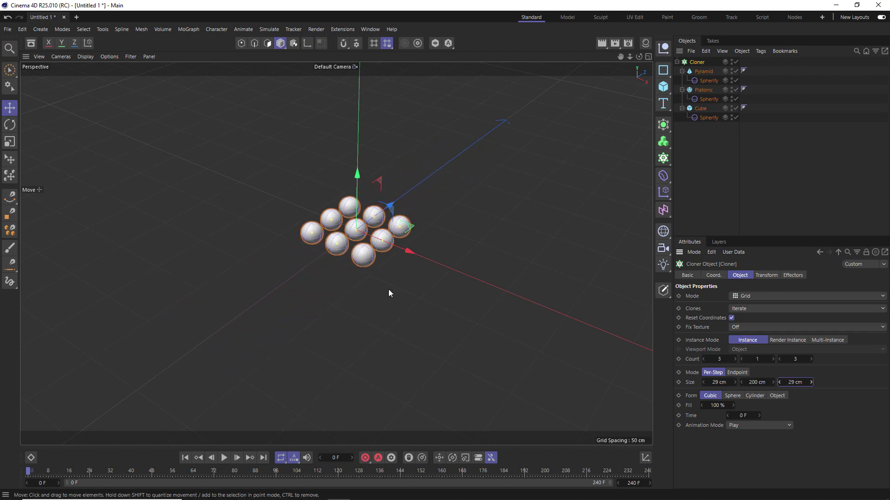
scroll(363, 248, up, 5)
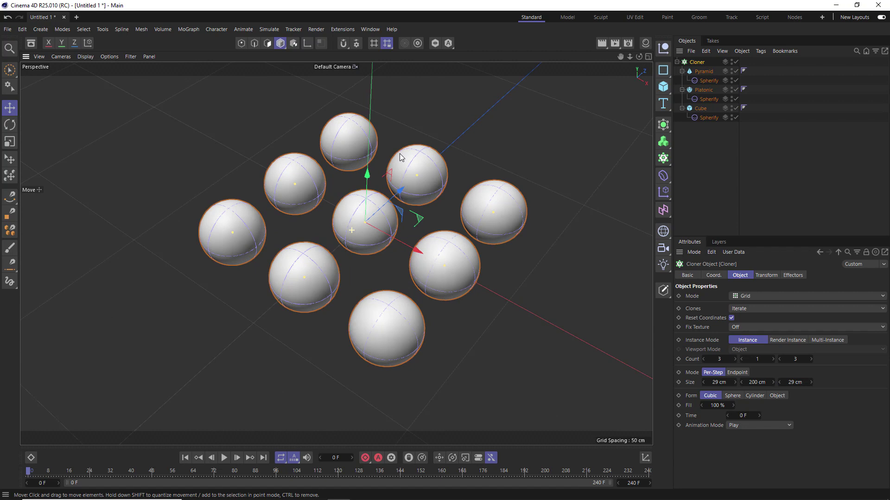
alt+drag(357, 198, 363, 198)
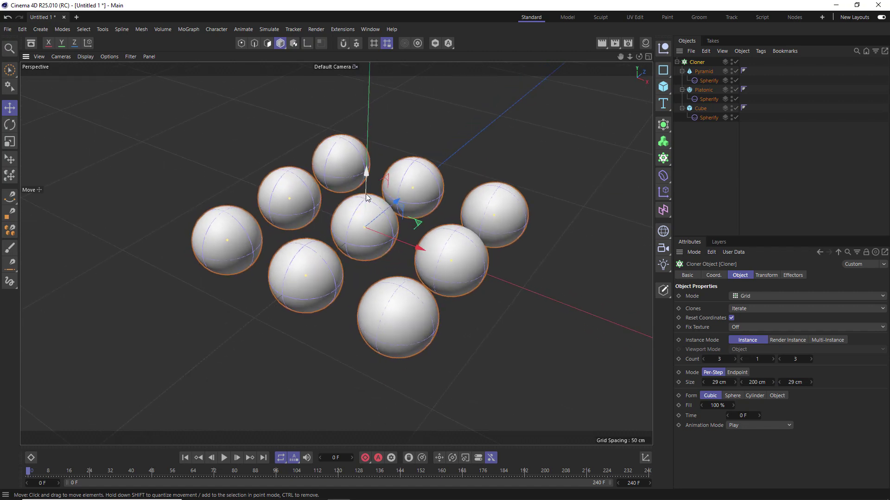
Step: Select the three Spherify deformers together and drop their Strength to 0%
click(709, 118)
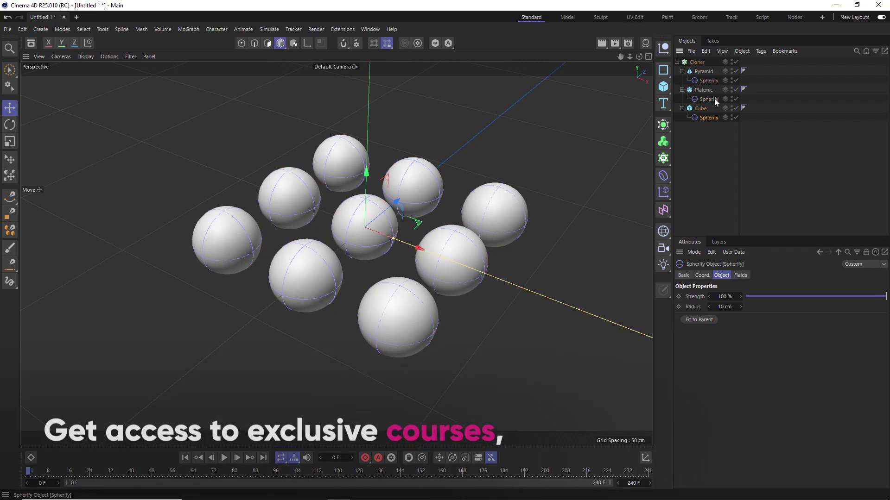
ctrl+click(709, 99)
ctrl+click(711, 81)
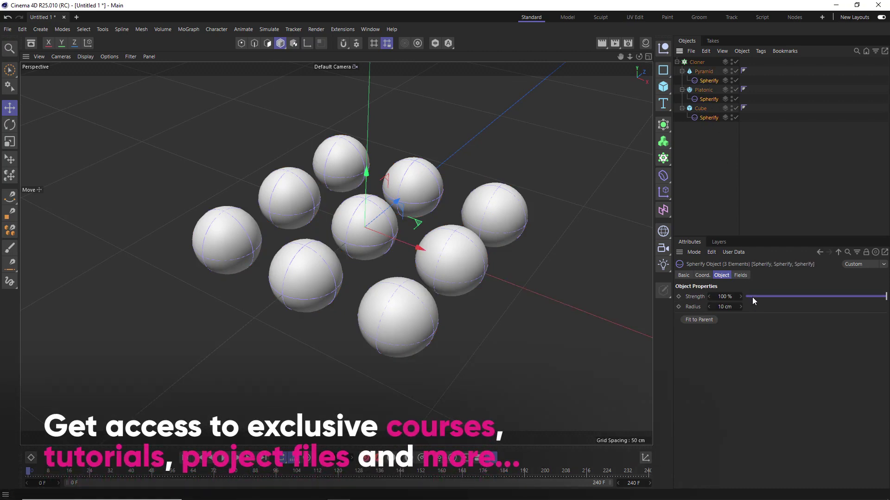
drag(752, 298, 738, 299)
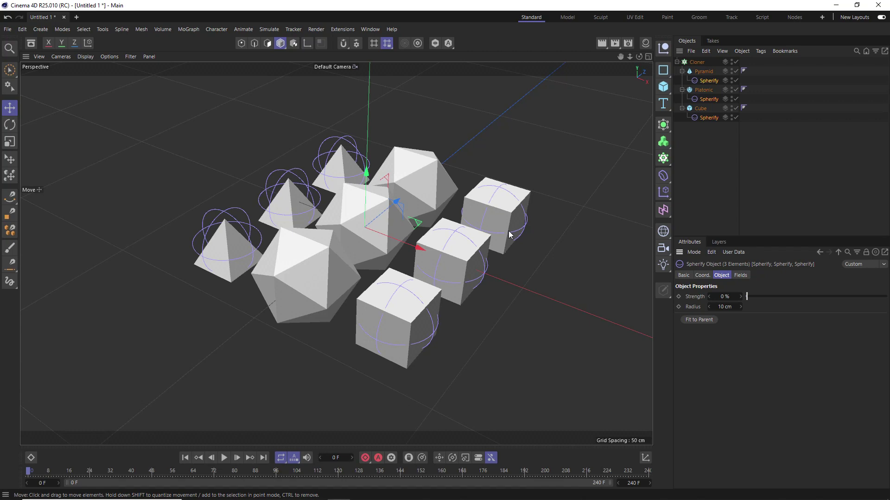
Step: Switch the Cloner's Clones mode from Iterate to Random
click(697, 63)
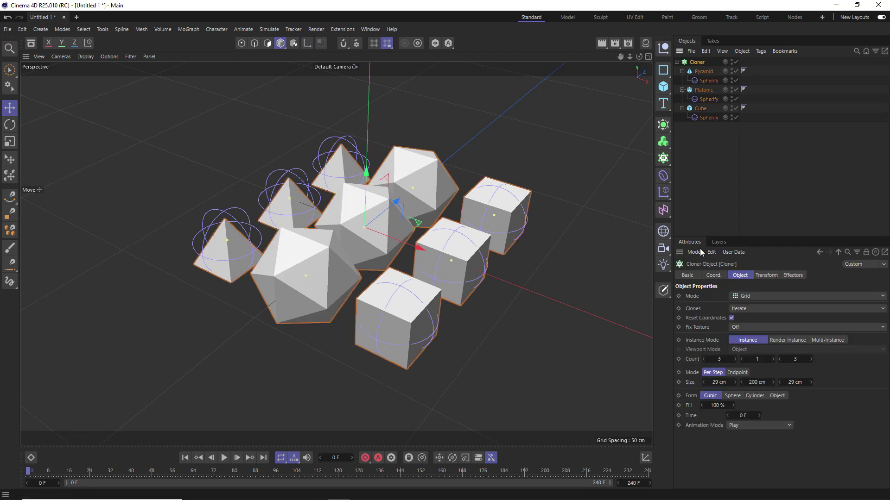
click(744, 310)
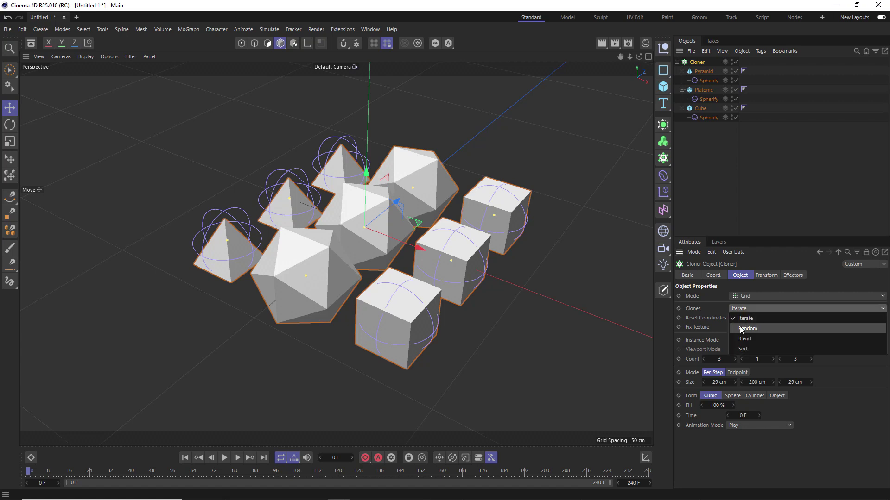
click(746, 329)
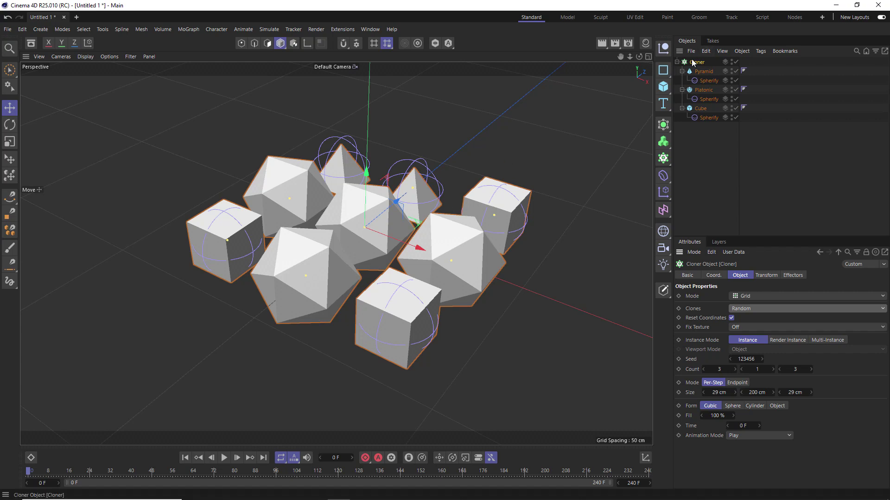
Step: Add a Random effector with Position off and Rotation set to 360° on H, P and B
click(663, 192)
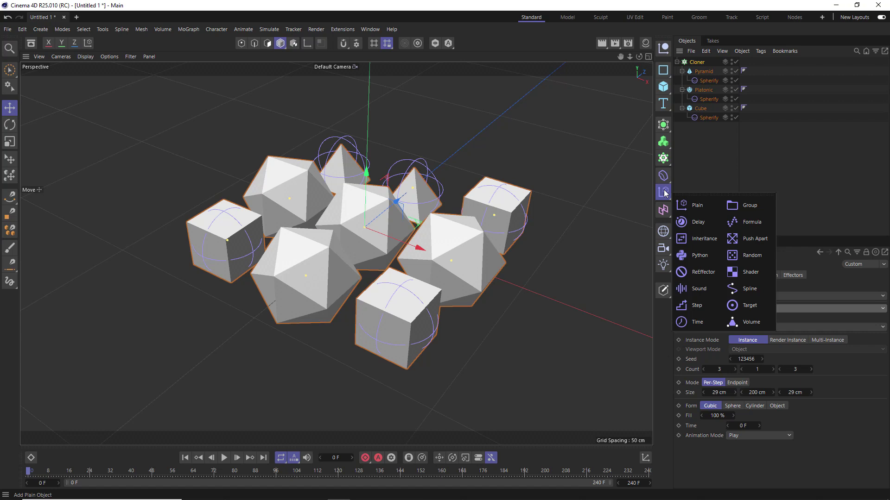
click(747, 256)
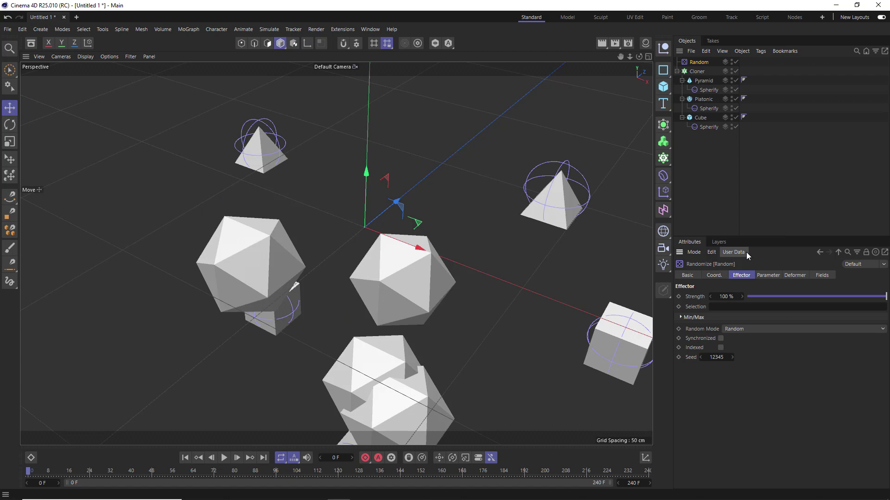
click(772, 276)
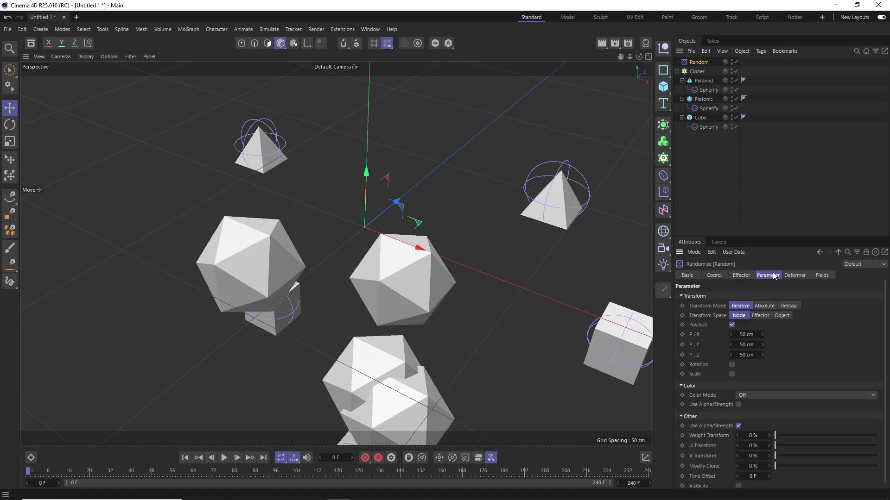
click(732, 325)
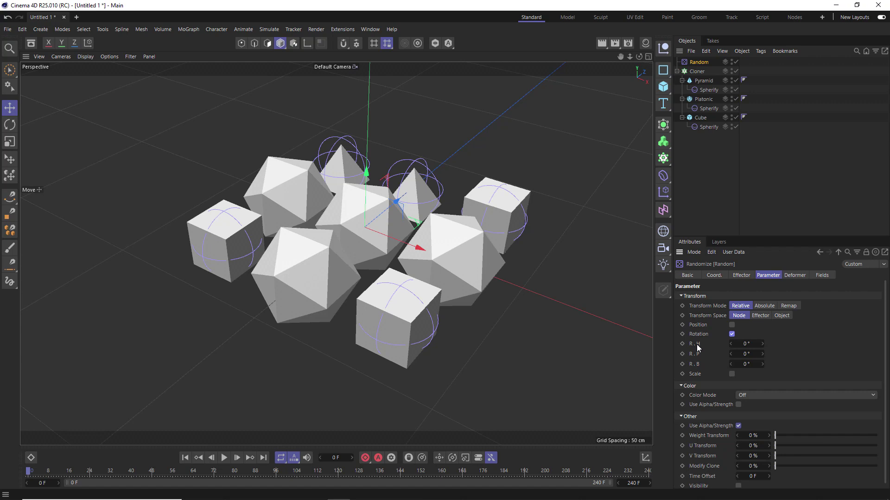
click(744, 344)
text(360)
key(Tab)
text(360)
key(Tab)
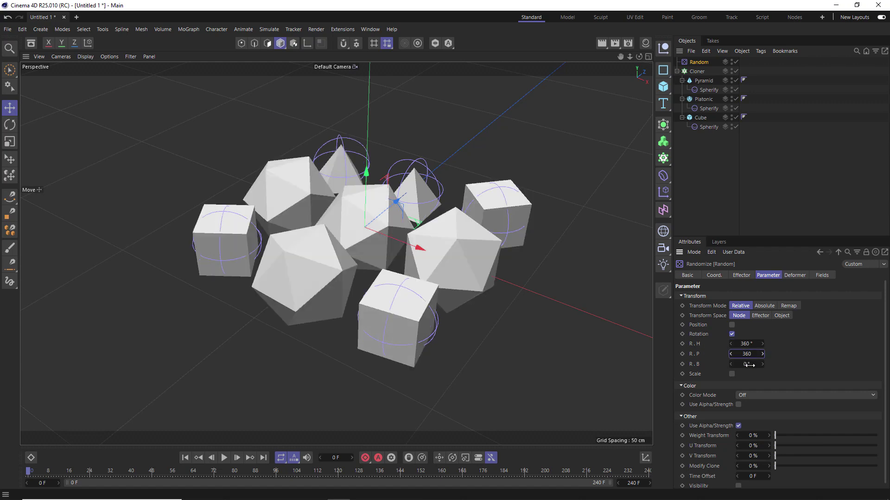
text(360)
key(Return)
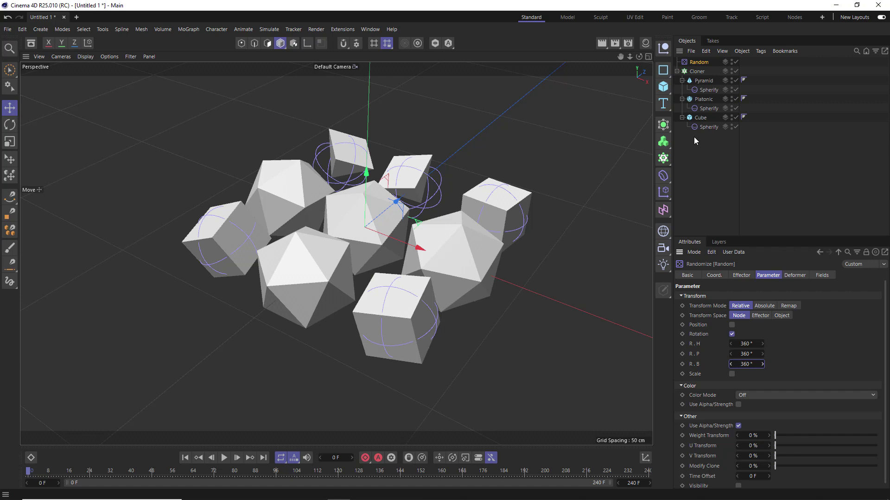
Step: Raise the Strength of all three Spherify deformers to 100% so every clone becomes a sphere
click(708, 89)
ctrl+click(709, 108)
ctrl+click(705, 127)
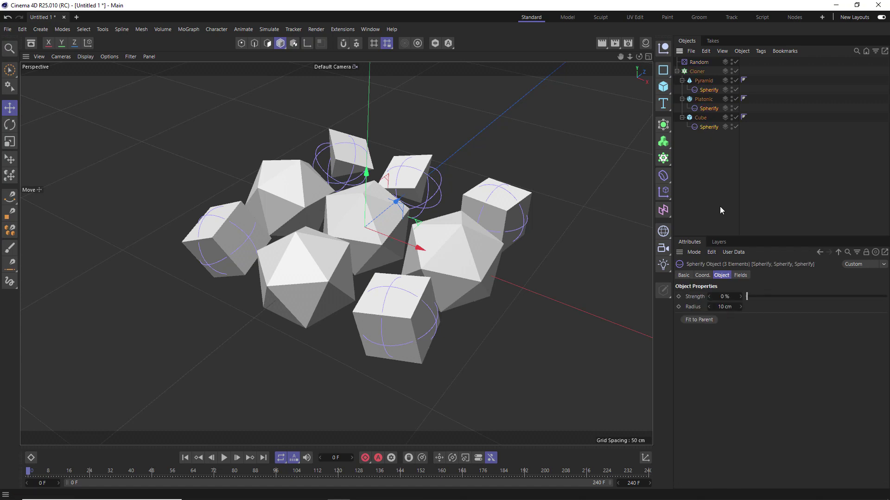
drag(747, 297, 887, 305)
click(725, 175)
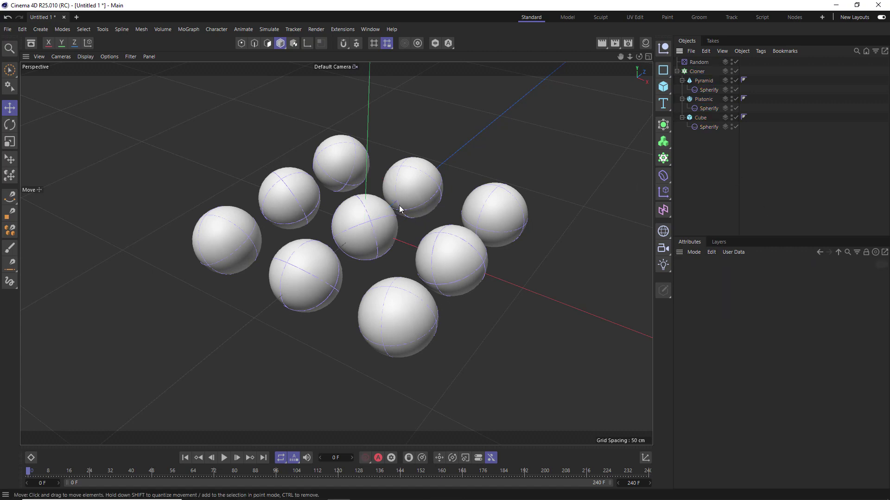
alt+drag(399, 206, 346, 235)
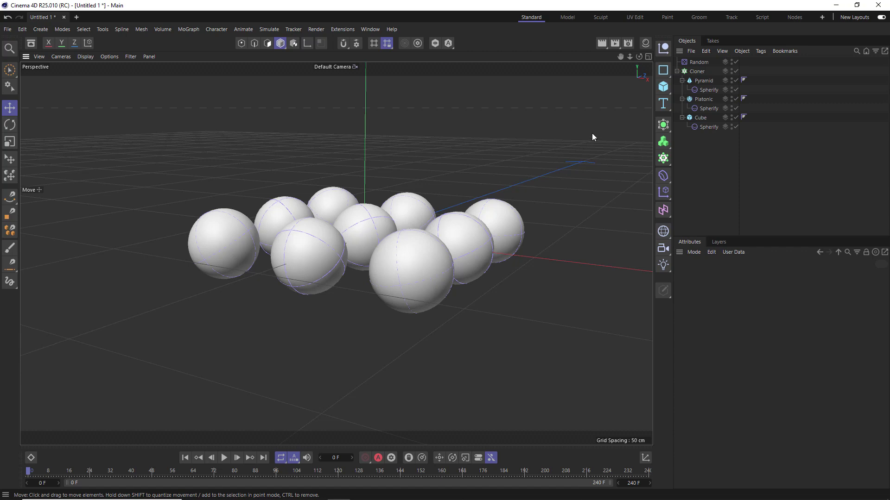
Step: In the Front view, lift the Cloner about 9 cm so the spheres sit on the ground line
click(693, 72)
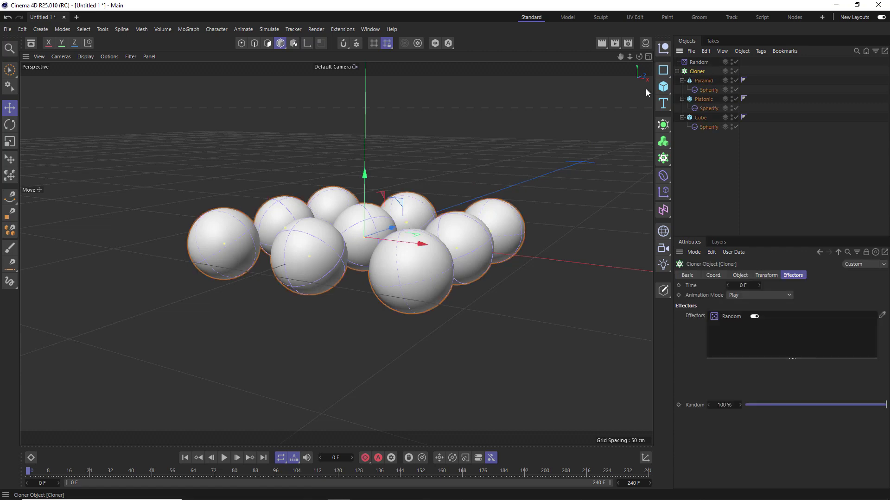
middle_click(457, 123)
middle_click(494, 310)
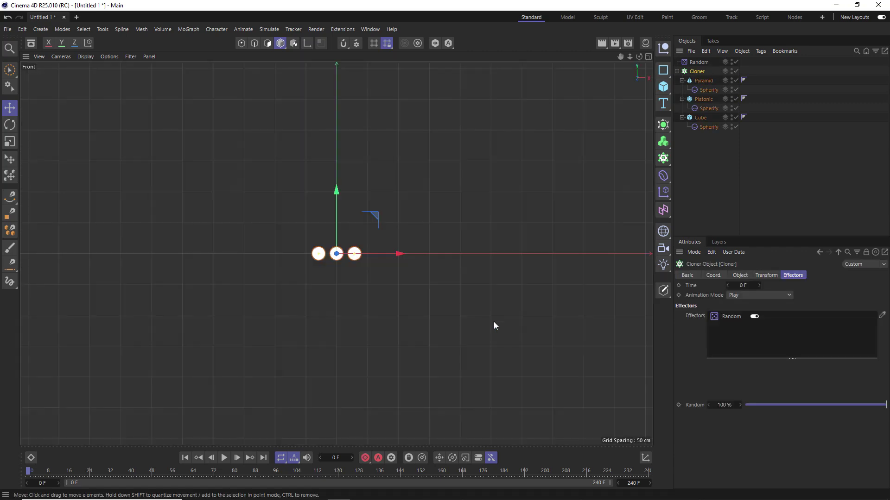
scroll(354, 221, up, 4)
scroll(354, 221, up, 3)
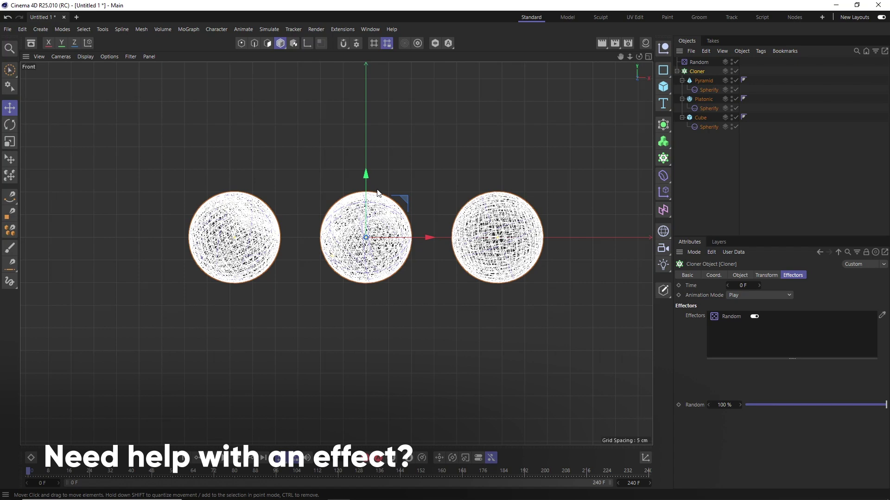
drag(370, 179, 371, 133)
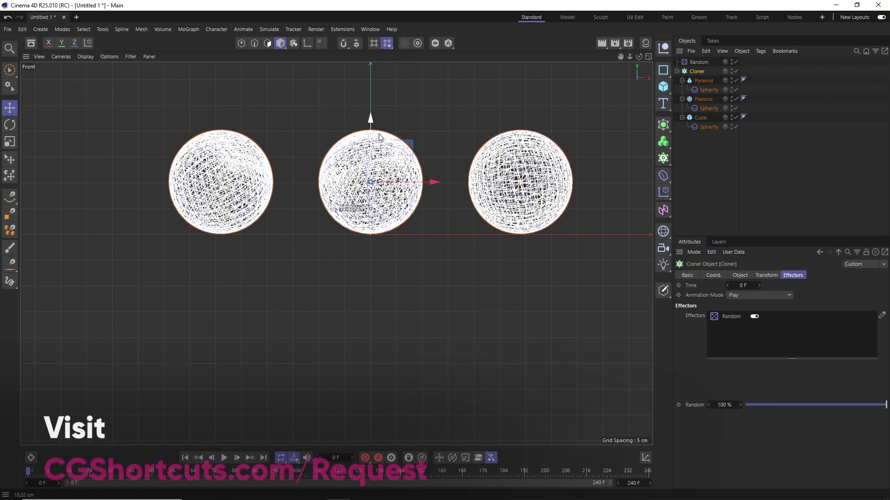
Step: Return to the Perspective view, recentre on the sphere grid, and bring up the primitives list
middle_click(379, 135)
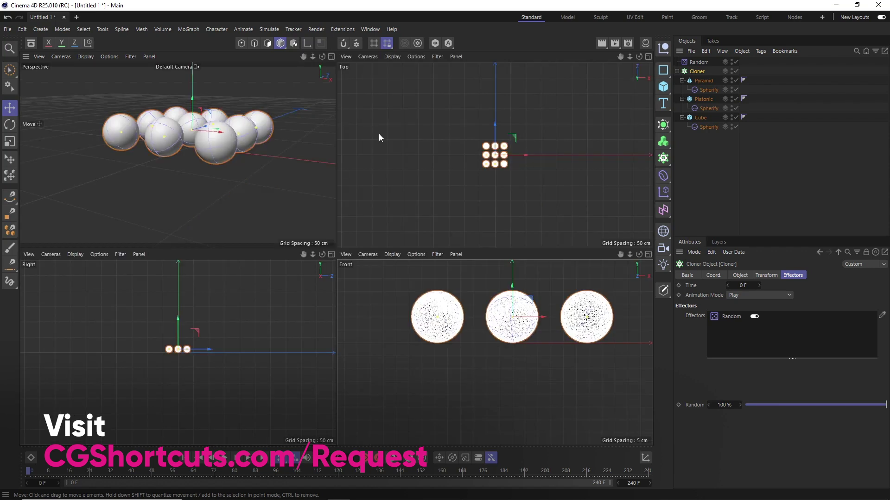
middle_click(261, 143)
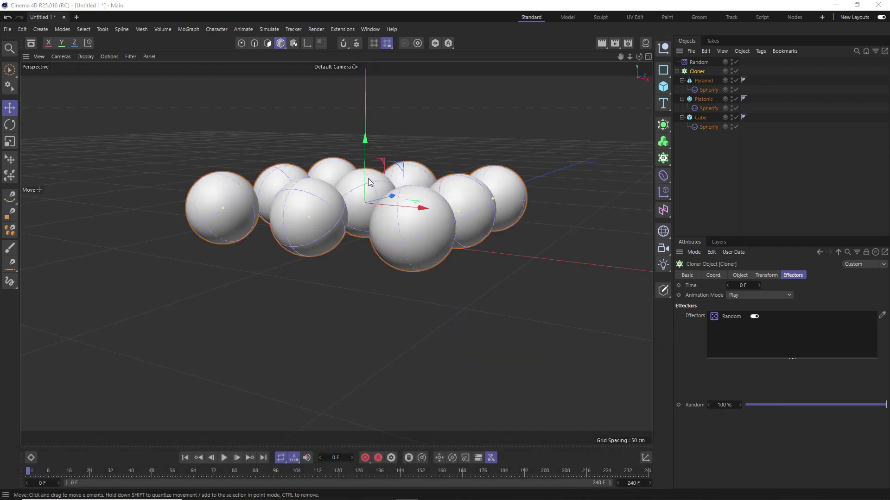
alt+drag(262, 147, 343, 220)
alt+middle_drag(361, 194, 351, 258)
click(662, 89)
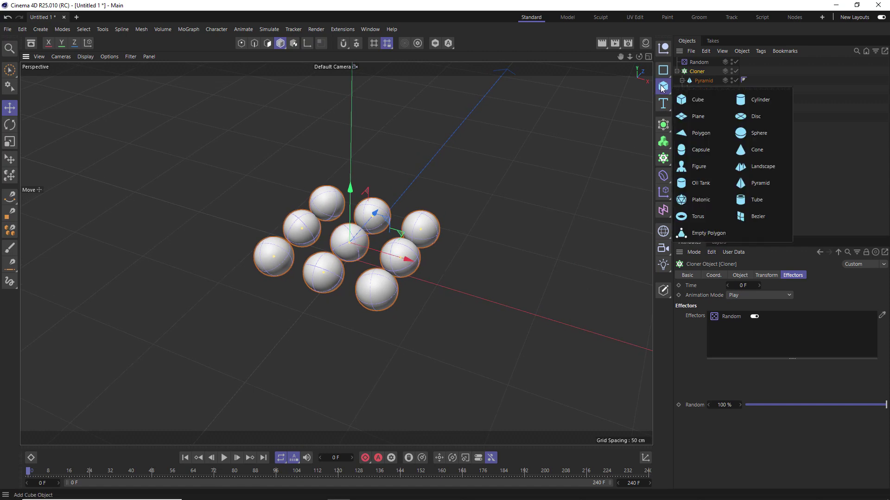
Step: Add a Plane beneath the spheres and give it a Collider Body tag
click(697, 120)
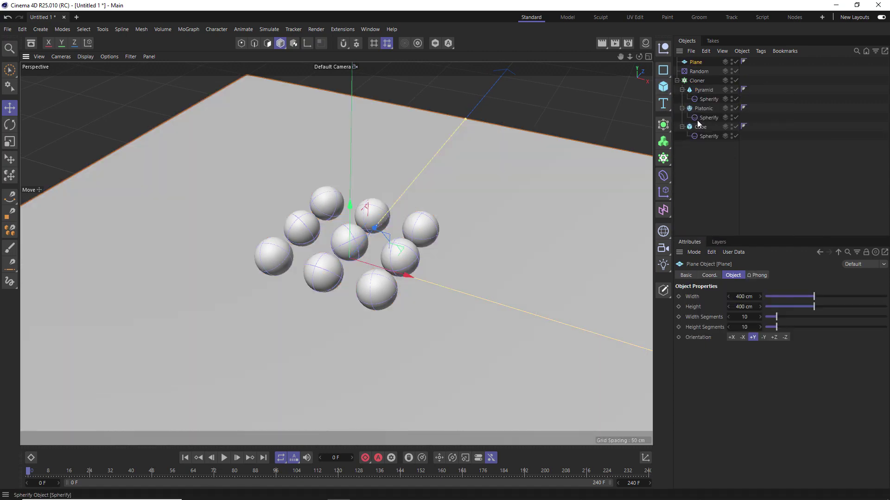
right_click(698, 64)
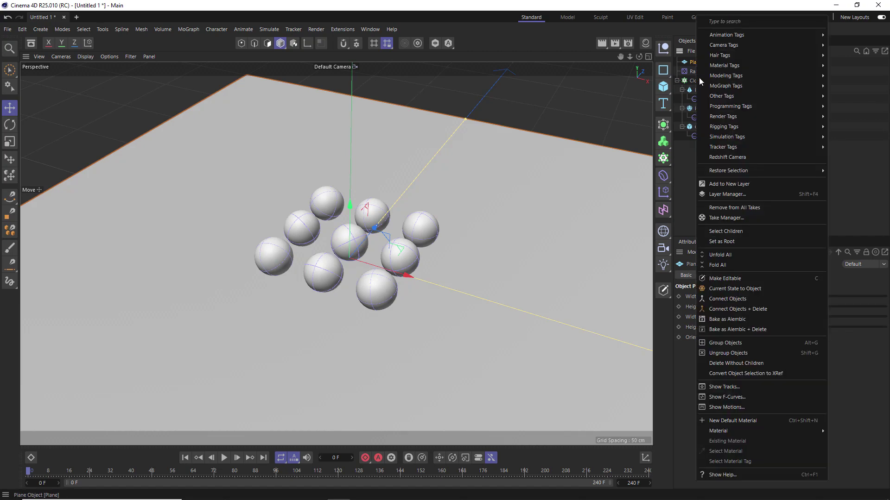
mouse_move(713, 140)
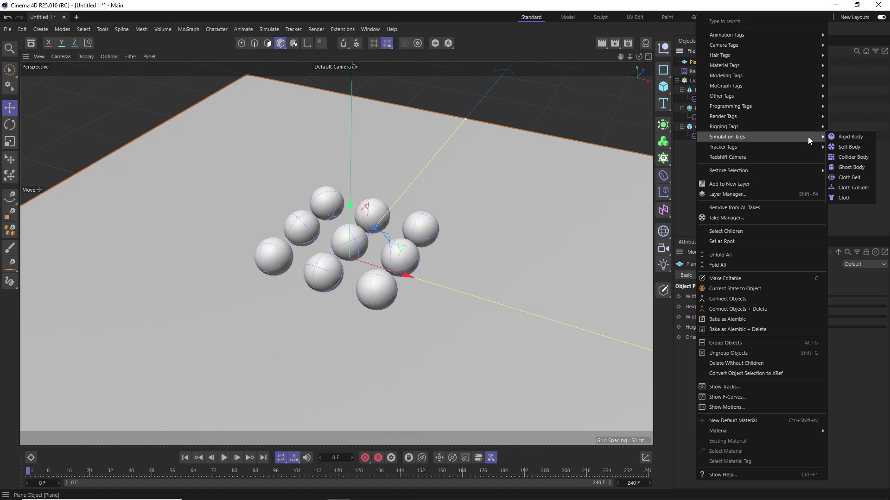
click(849, 157)
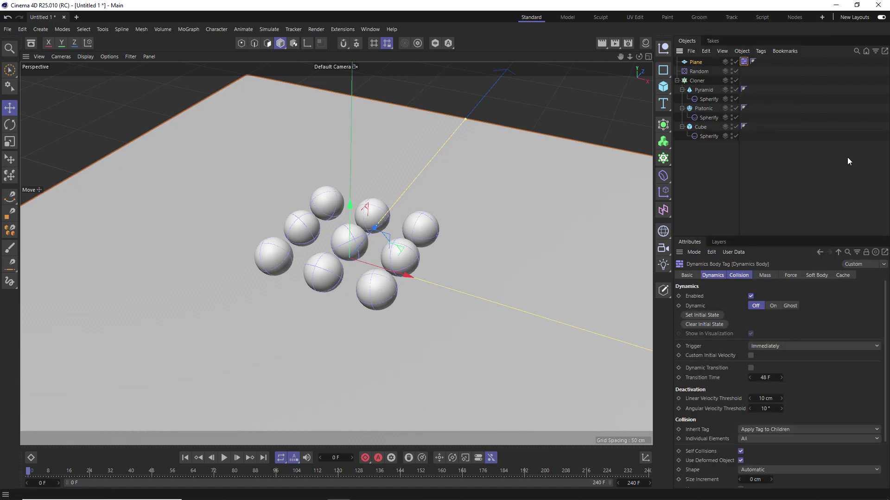
Step: Set the plane's collision Bounce to 45% and Friction to 95%
click(746, 275)
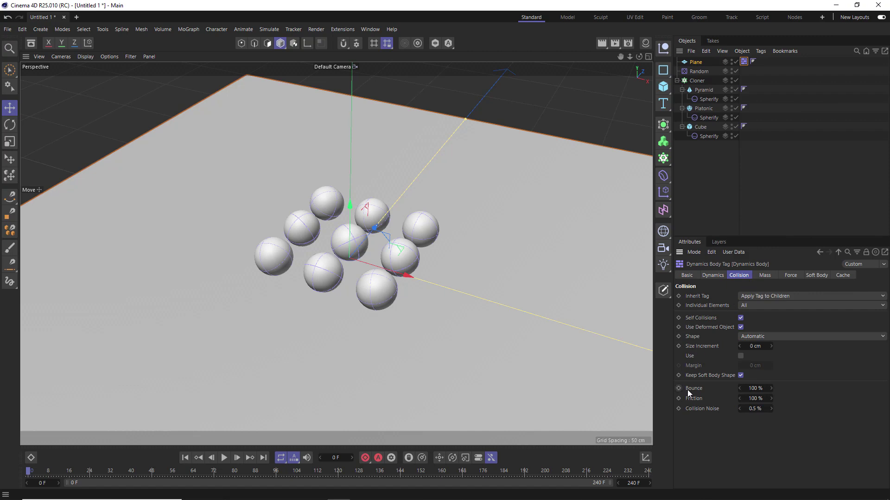
double_click(751, 389)
text(45)
double_click(747, 399)
text(0)
Step: Give the Cloner a Rigid Body dynamics tag
click(697, 81)
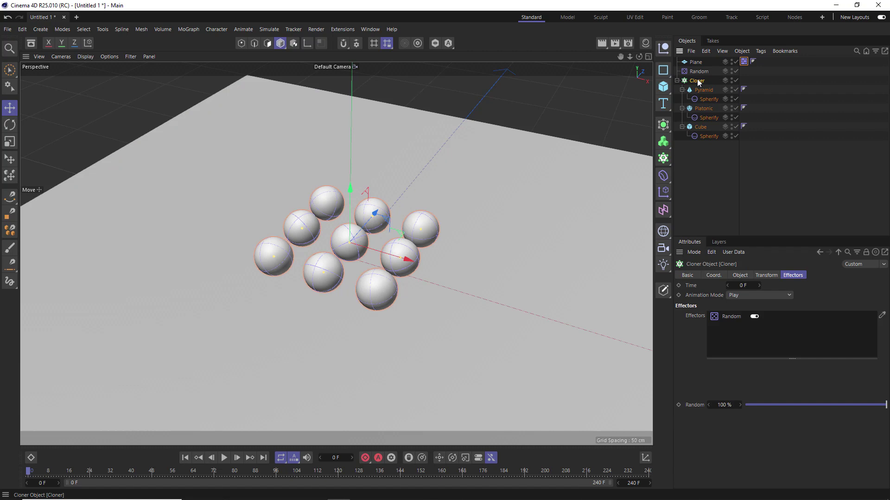
right_click(698, 81)
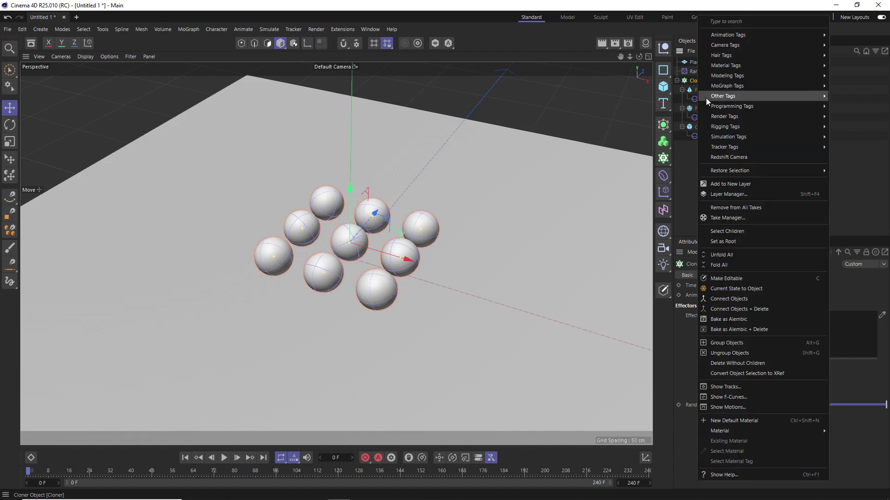
mouse_move(717, 139)
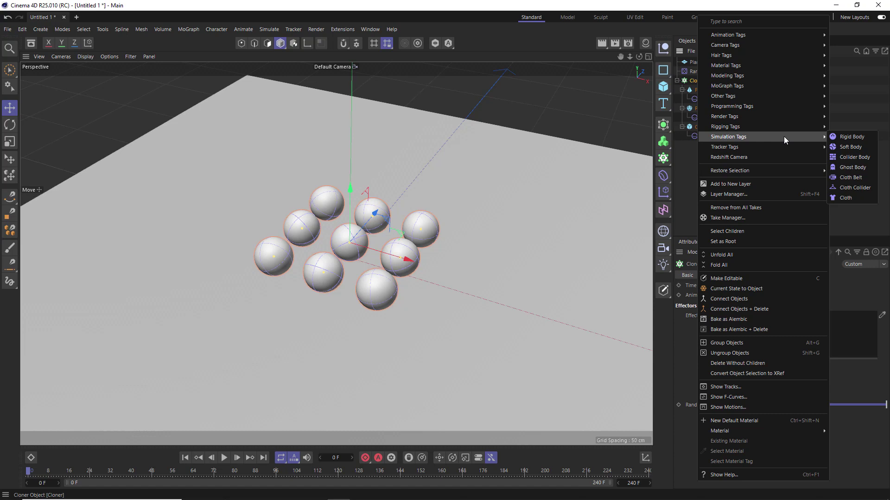
click(849, 136)
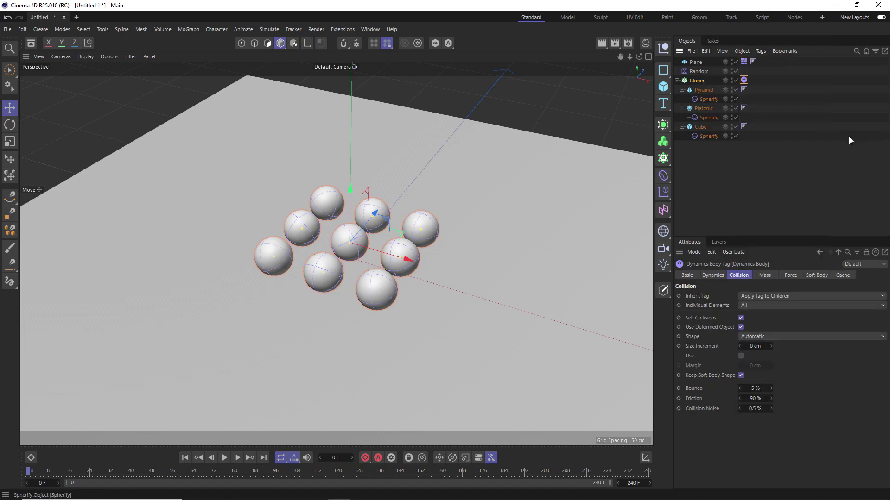
Step: Play until the clones settle at frame 41, then store that as the Set Initial State
click(223, 458)
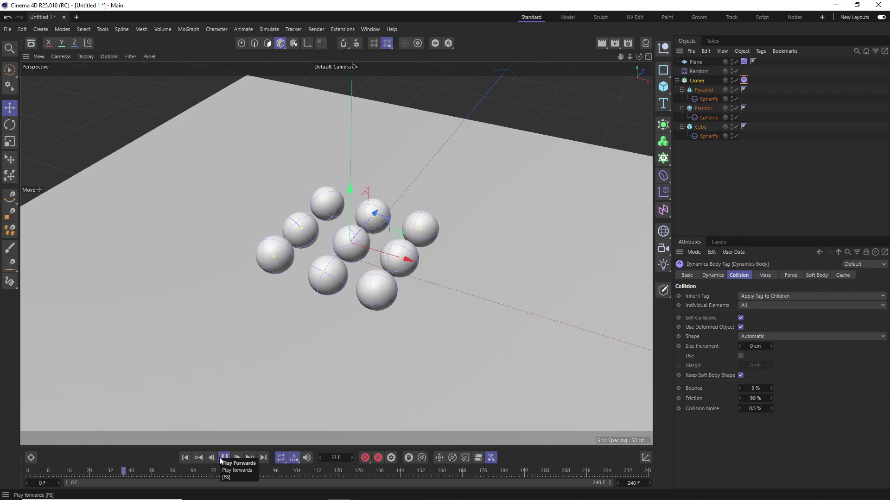
click(221, 459)
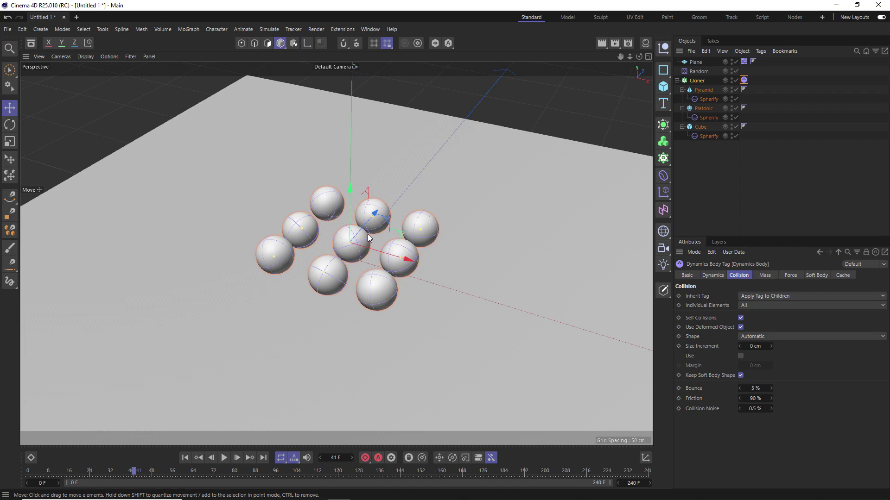
click(713, 275)
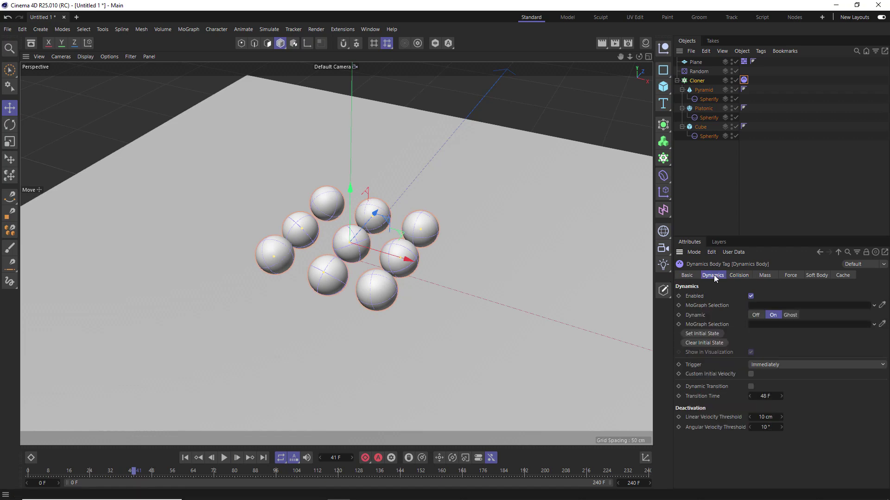
click(704, 335)
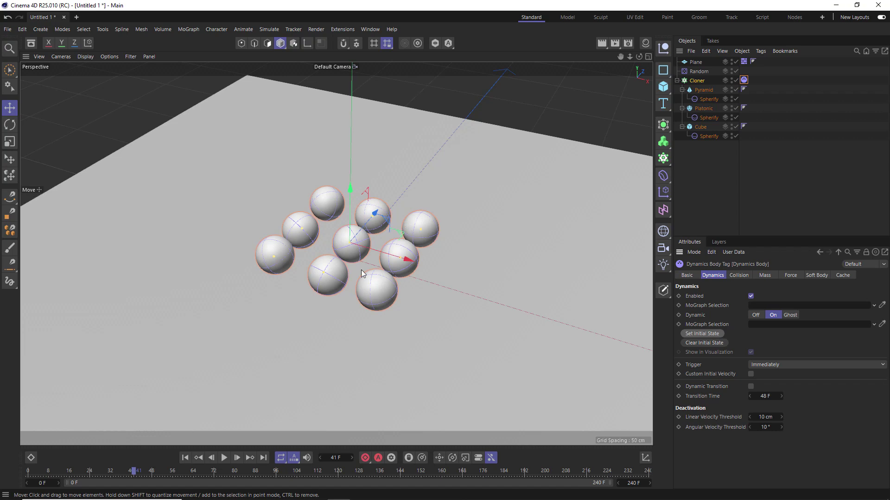
Step: Select all three Spherify deformers and bring up the field types list on their Fields tab
click(699, 135)
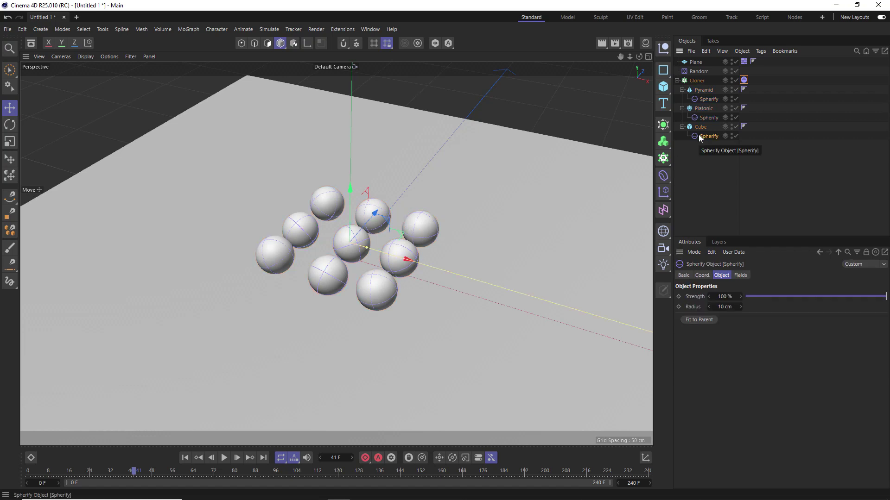
ctrl+click(702, 119)
ctrl+click(701, 99)
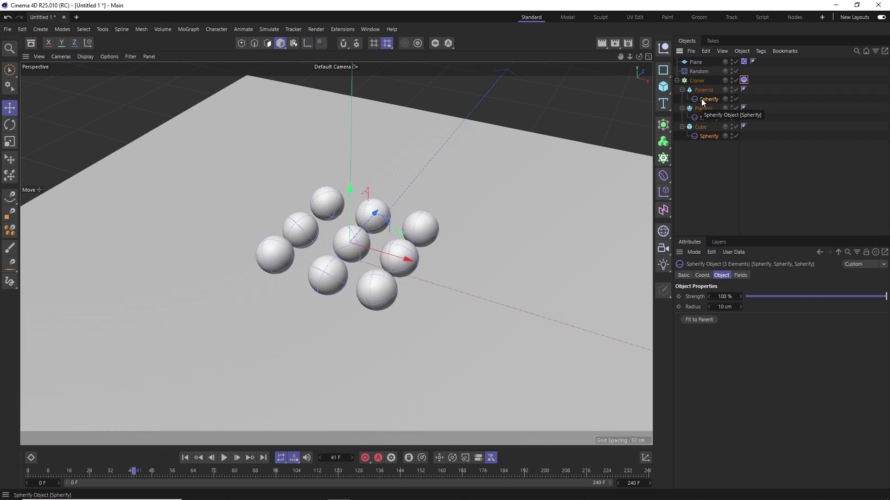
click(741, 276)
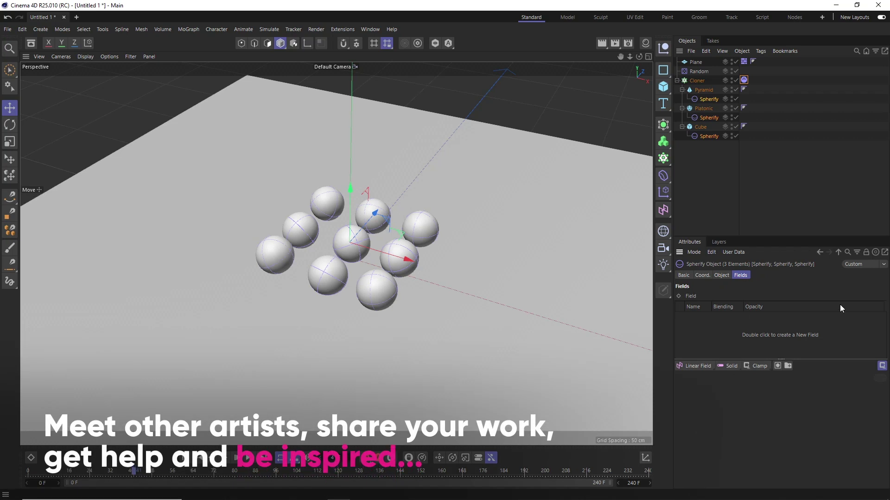
click(707, 368)
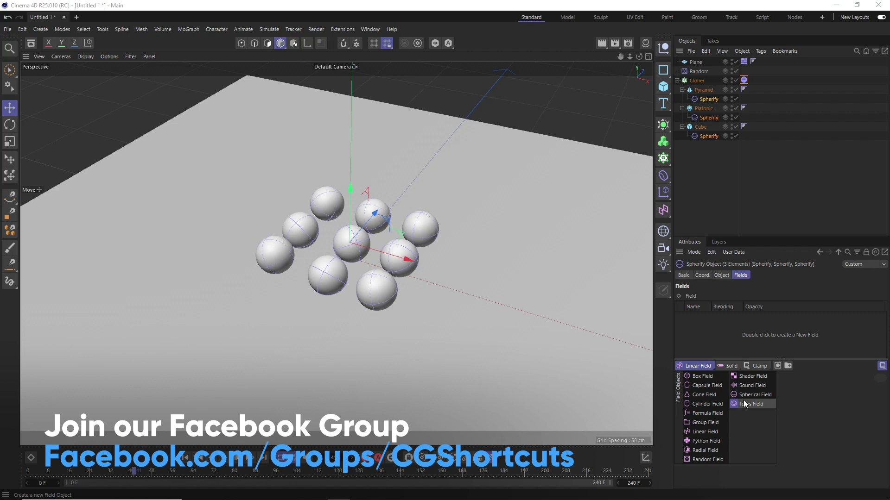
Step: Add a Linear Field to the three Spherify deformers
click(707, 432)
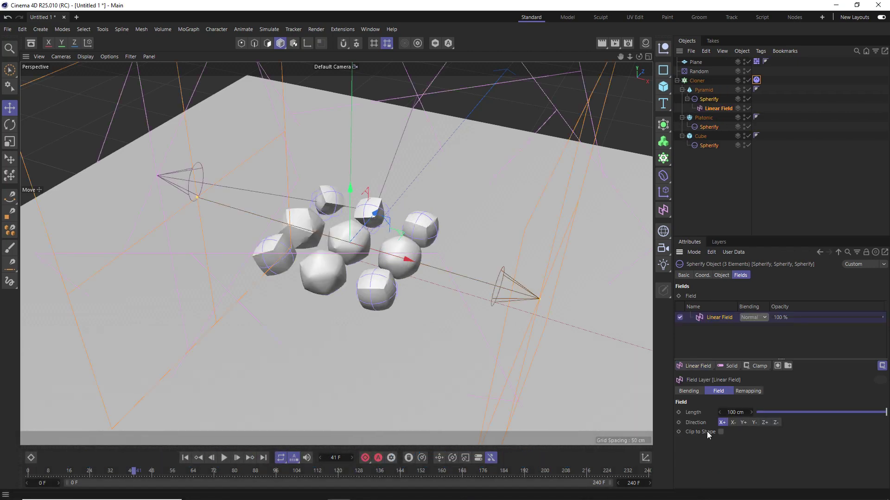
scroll(327, 344, down, 5)
alt+drag(327, 343, 416, 222)
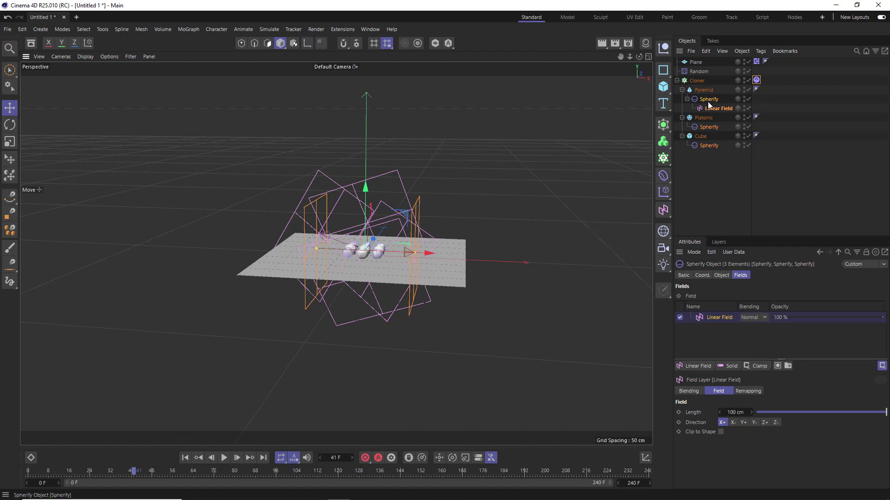
Step: Move the Linear Field to the top of the hierarchy and shorten its length to about 6.473 cm
drag(707, 110, 700, 182)
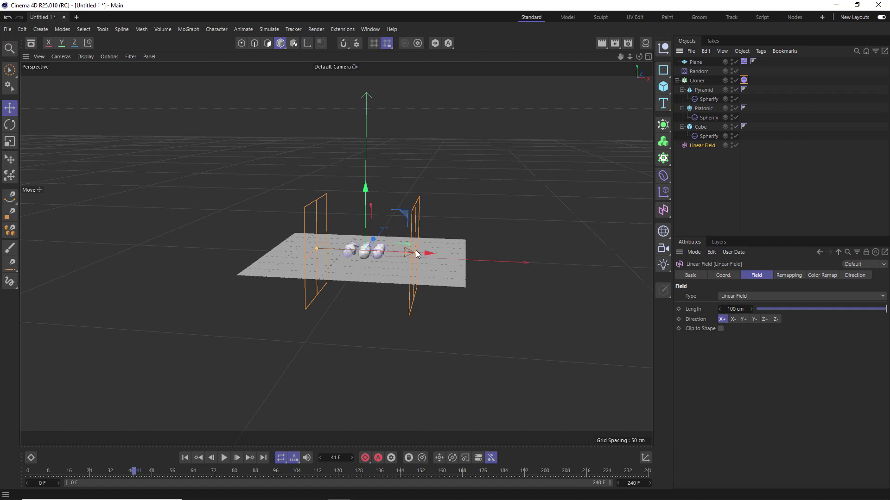
drag(414, 253, 369, 255)
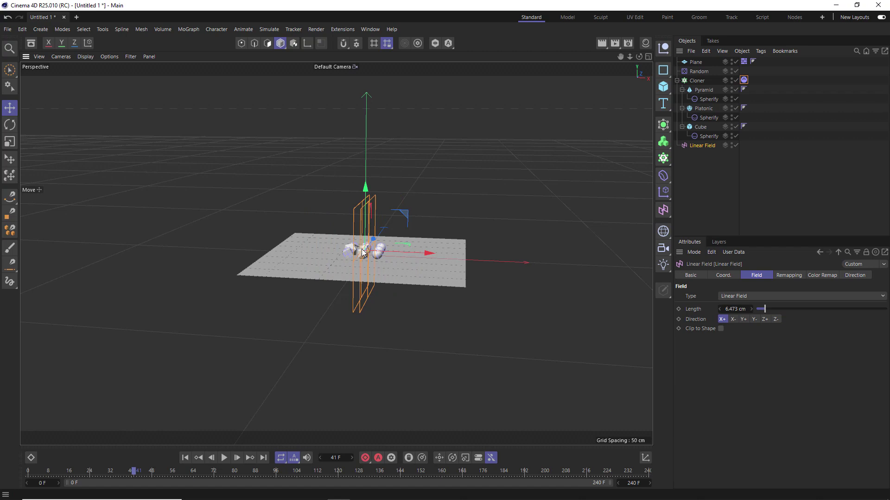
scroll(380, 232, up, 5)
alt+drag(388, 220, 46, 272)
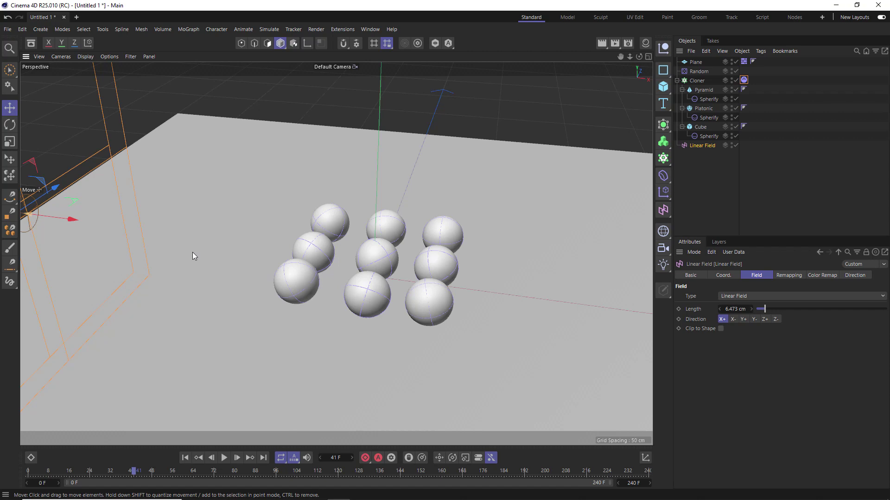
scroll(343, 238, down, 5)
alt+drag(324, 293, 352, 285)
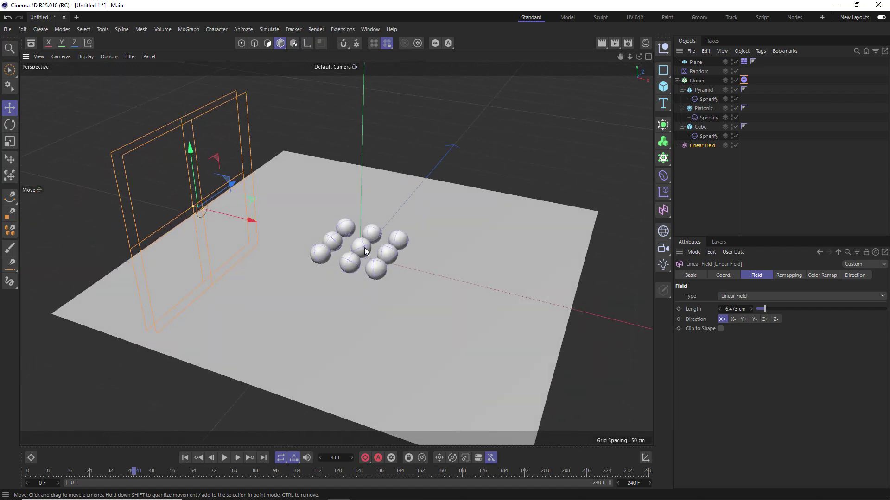
scroll(378, 227, up, 5)
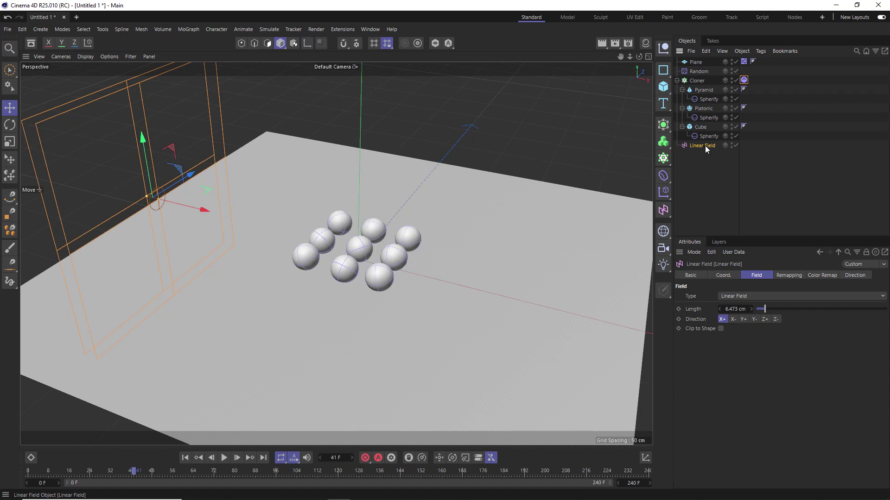
Step: Drag the Linear Field along X to about 165 cm, past the clones to the plane's right side
click(723, 276)
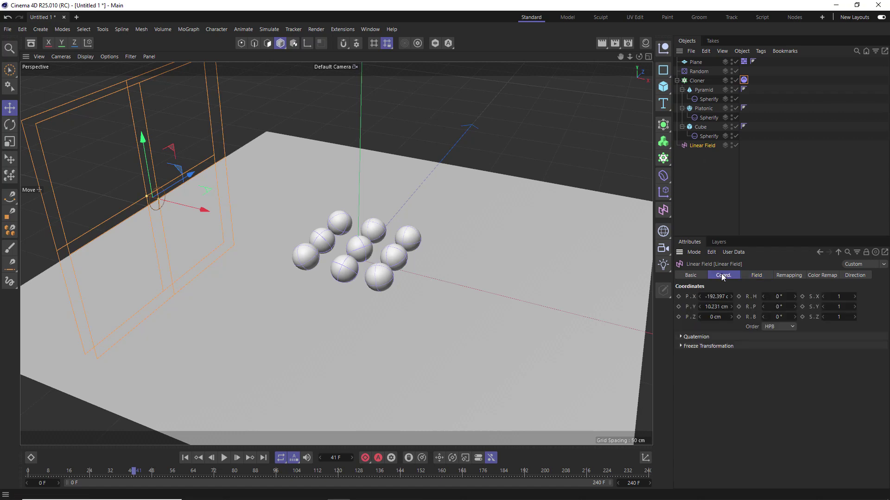
click(48, 471)
drag(204, 210, 652, 337)
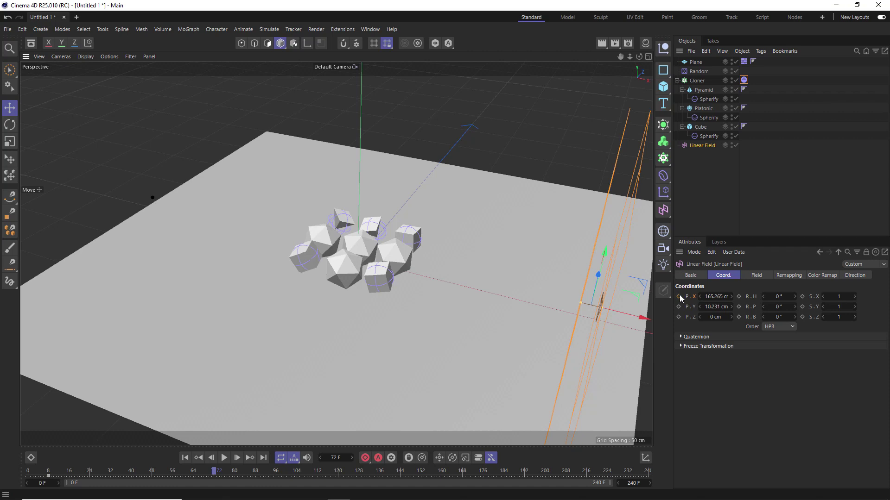
click(702, 194)
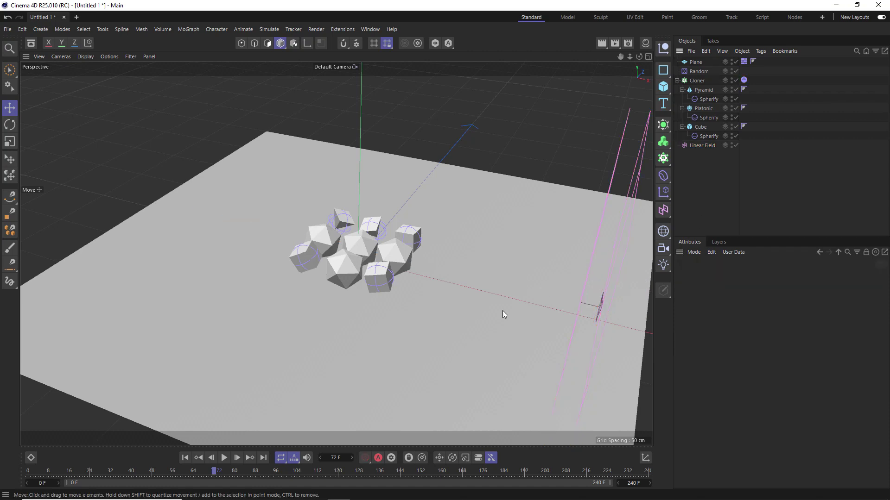
click(185, 457)
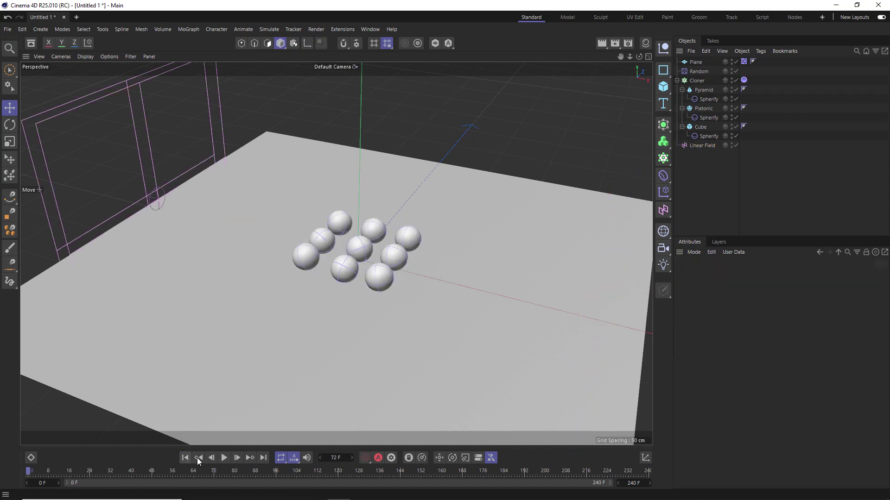
click(223, 458)
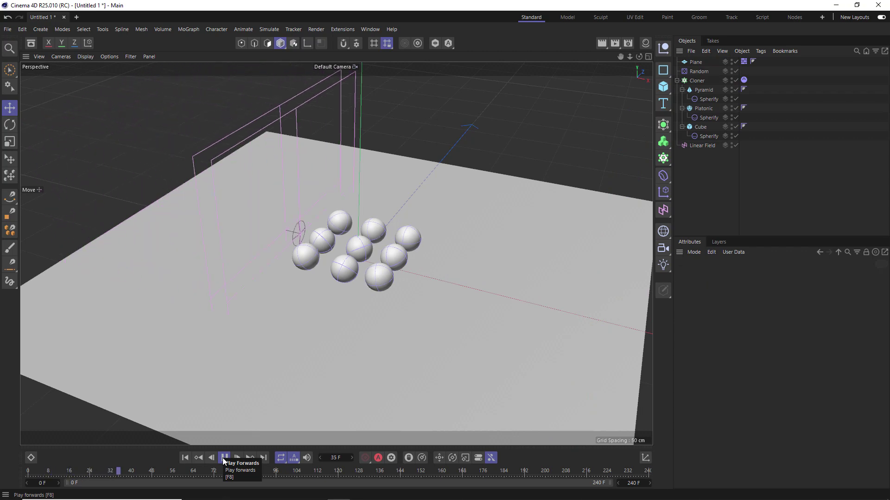
click(222, 458)
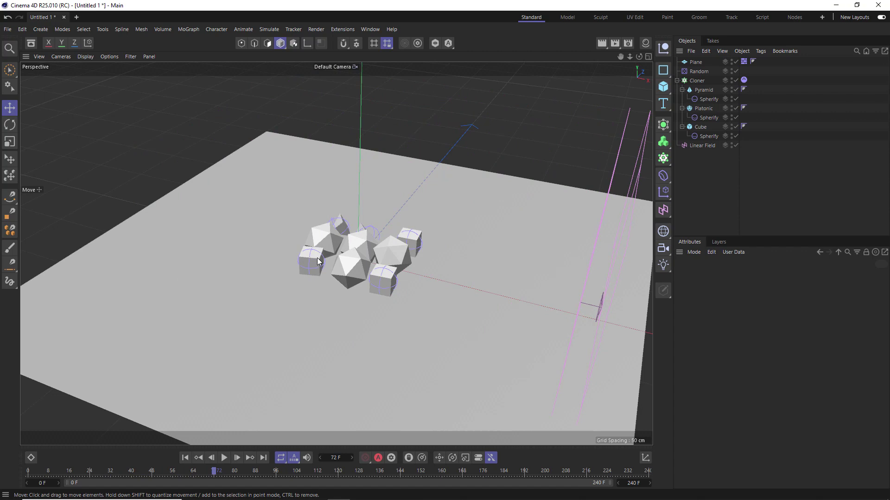
scroll(362, 251, up, 5)
alt+drag(399, 185, 352, 250)
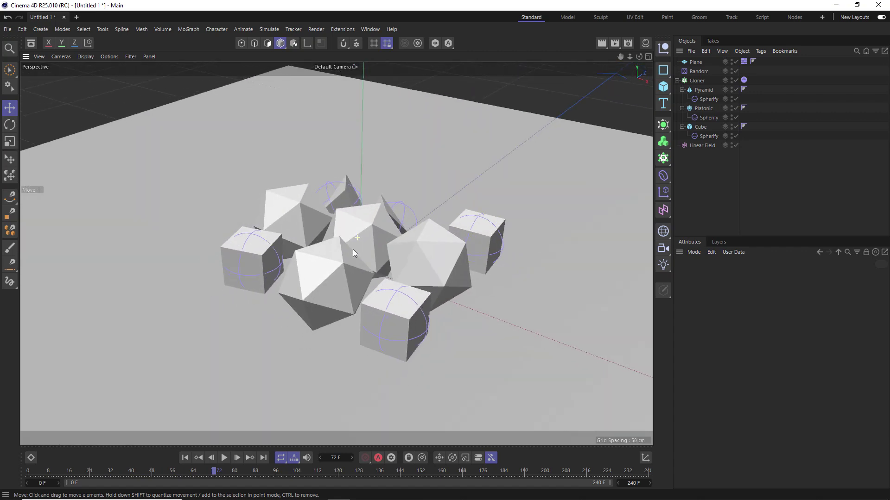
click(185, 457)
click(224, 458)
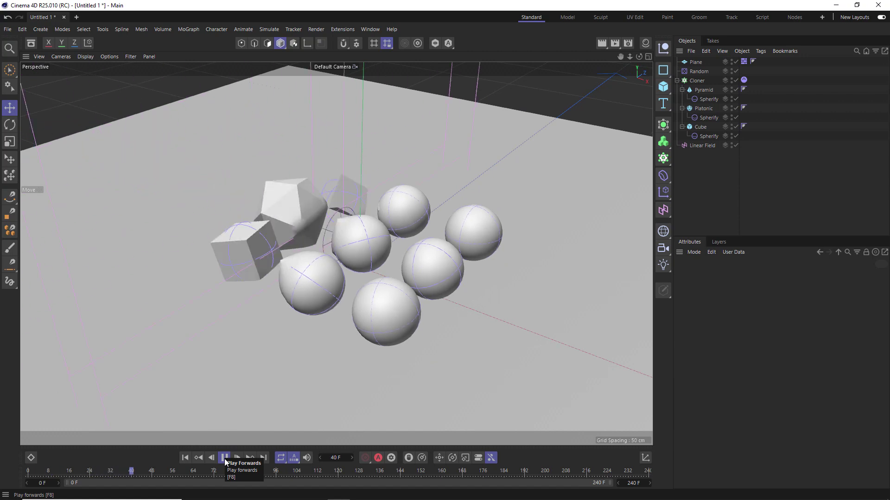